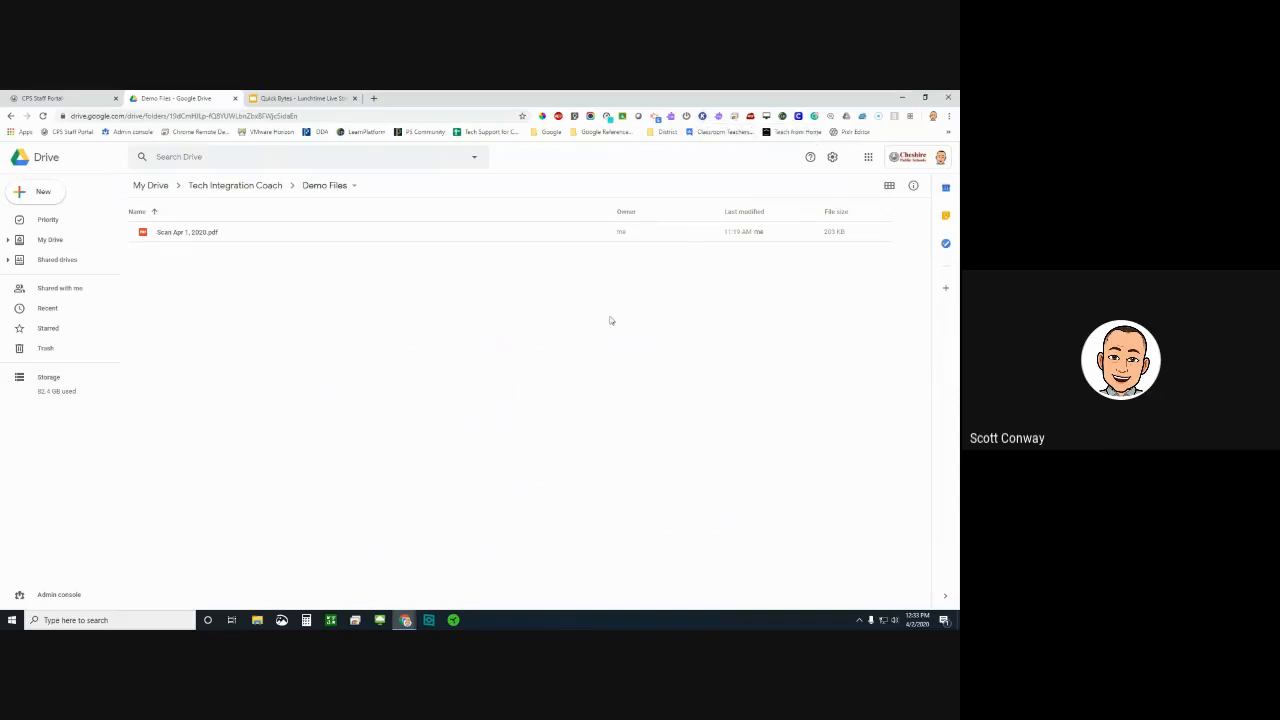
Step: Open Scan Apr 1, 2020.pdf from the Demo Files folder in Drive with Annotate with Kami
left_click(703, 117)
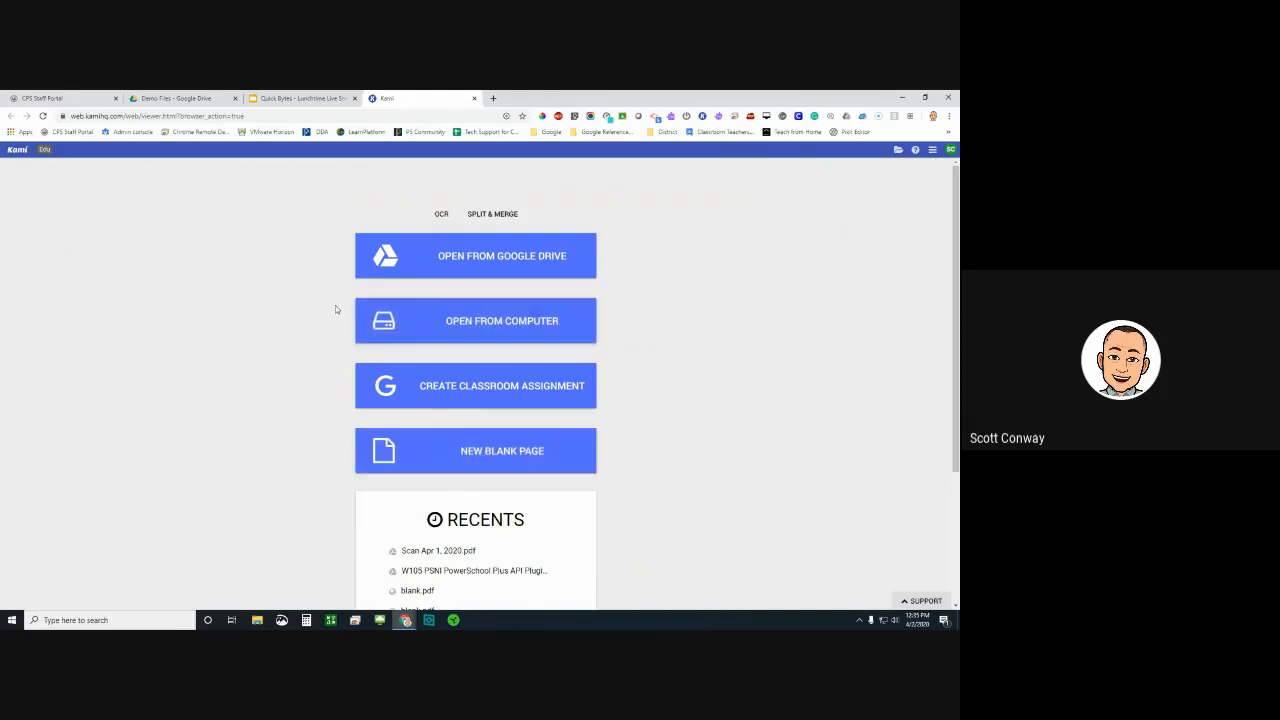
left_click(178, 98)
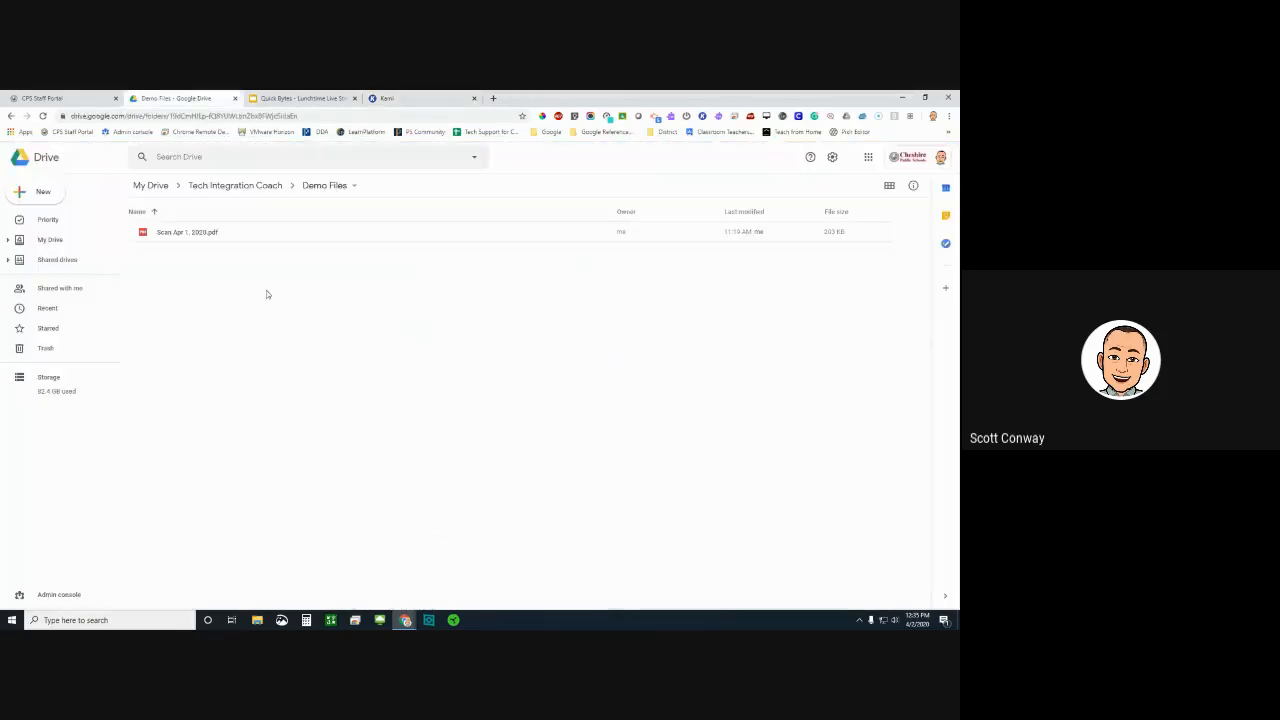
right_click(176, 235)
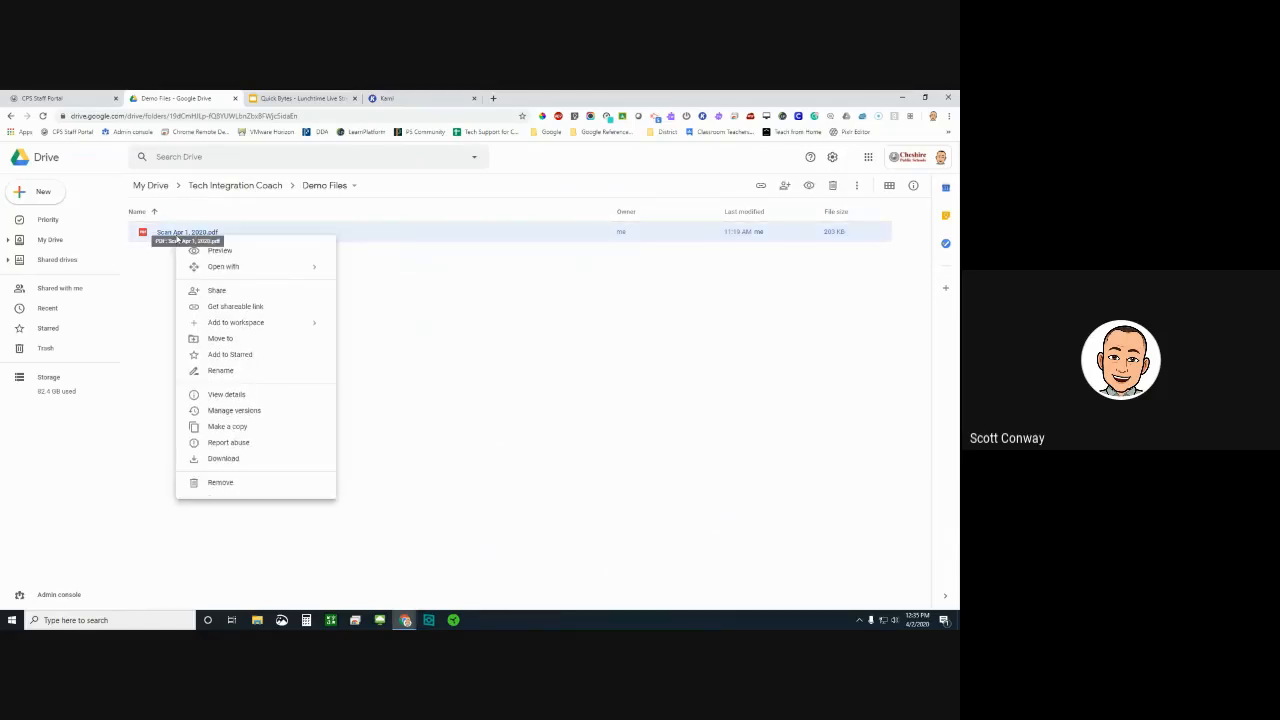
mouse_move(224, 267)
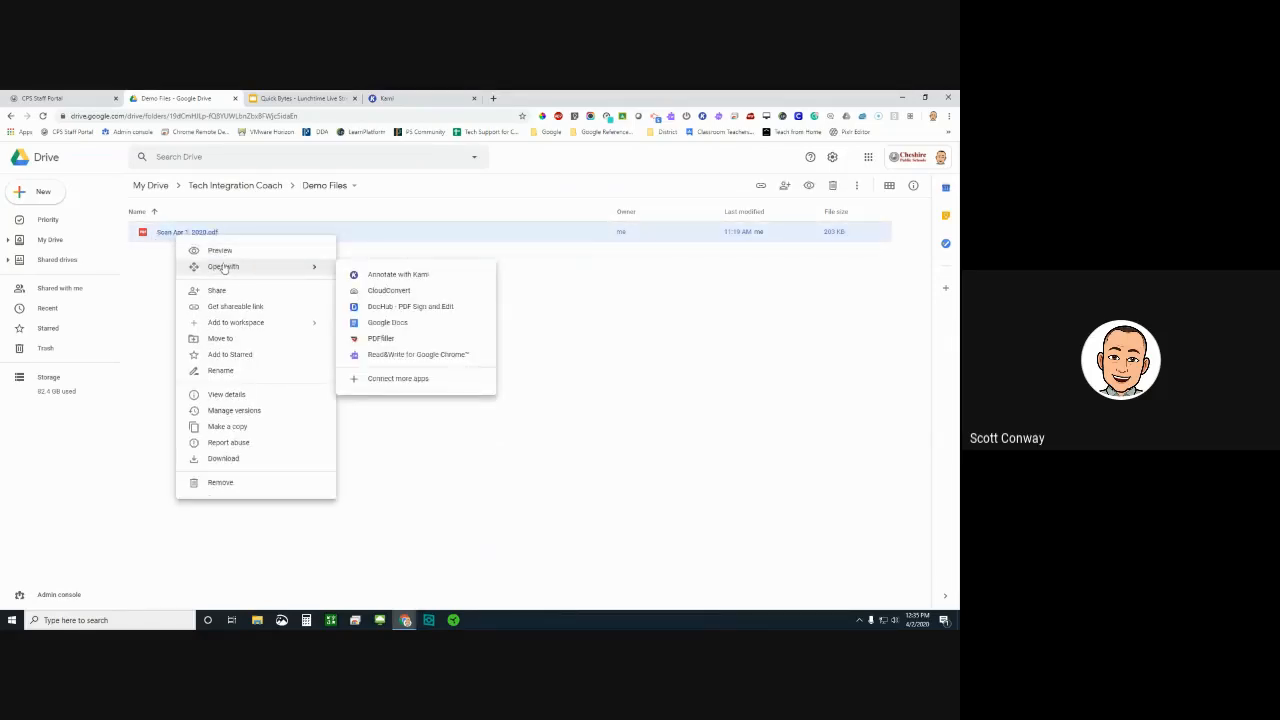
left_click(380, 278)
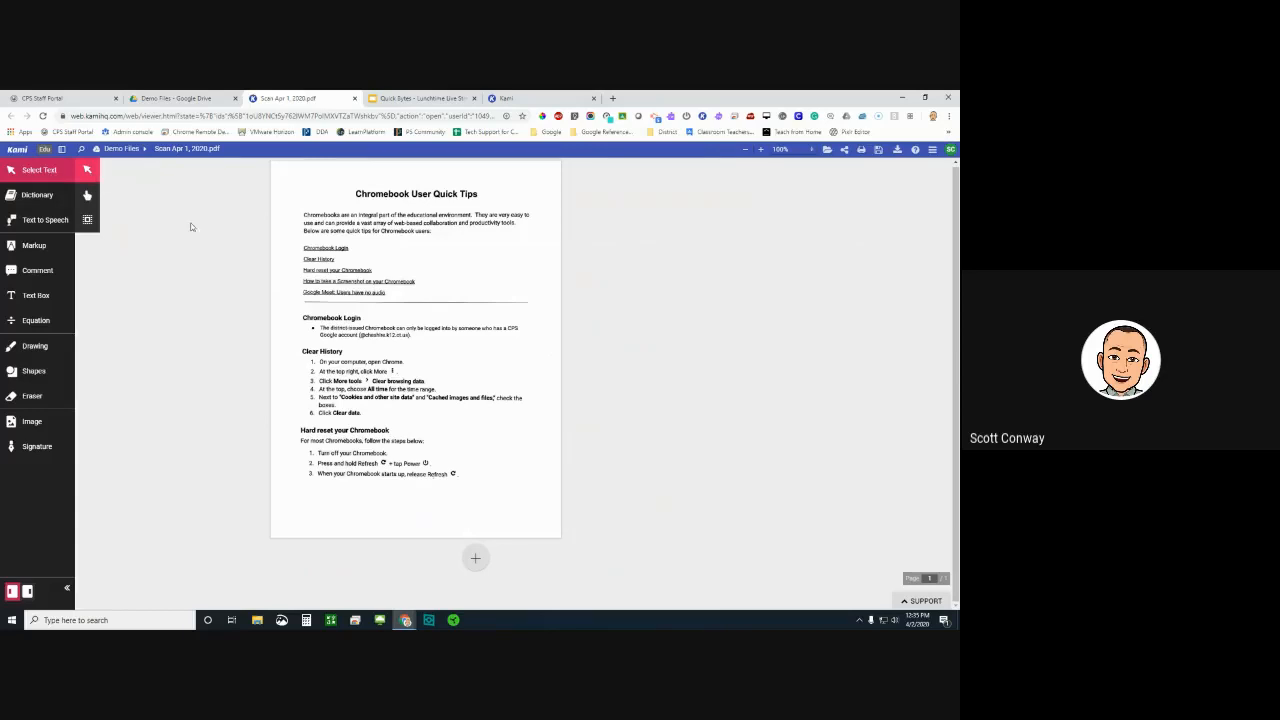
Step: Zoom in on the page and look up the word "integral" with the Dictionary tool, closing the definition once read
left_click(88, 200)
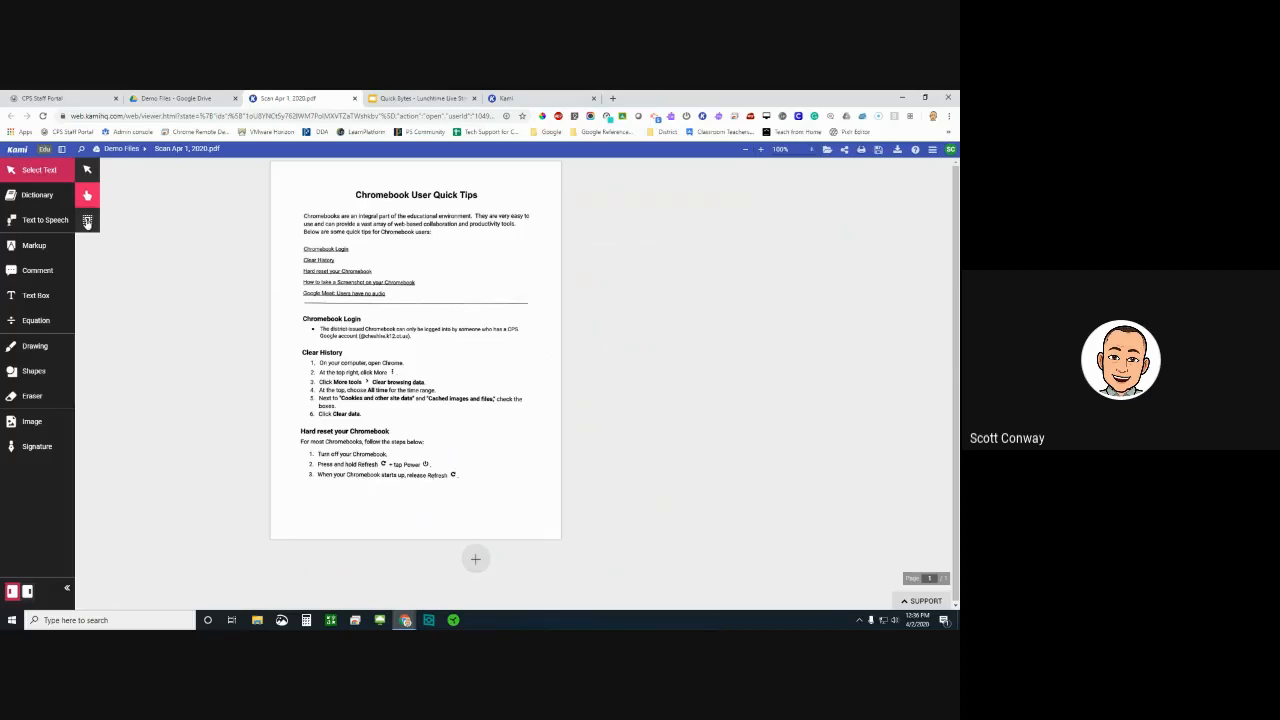
left_click(46, 197)
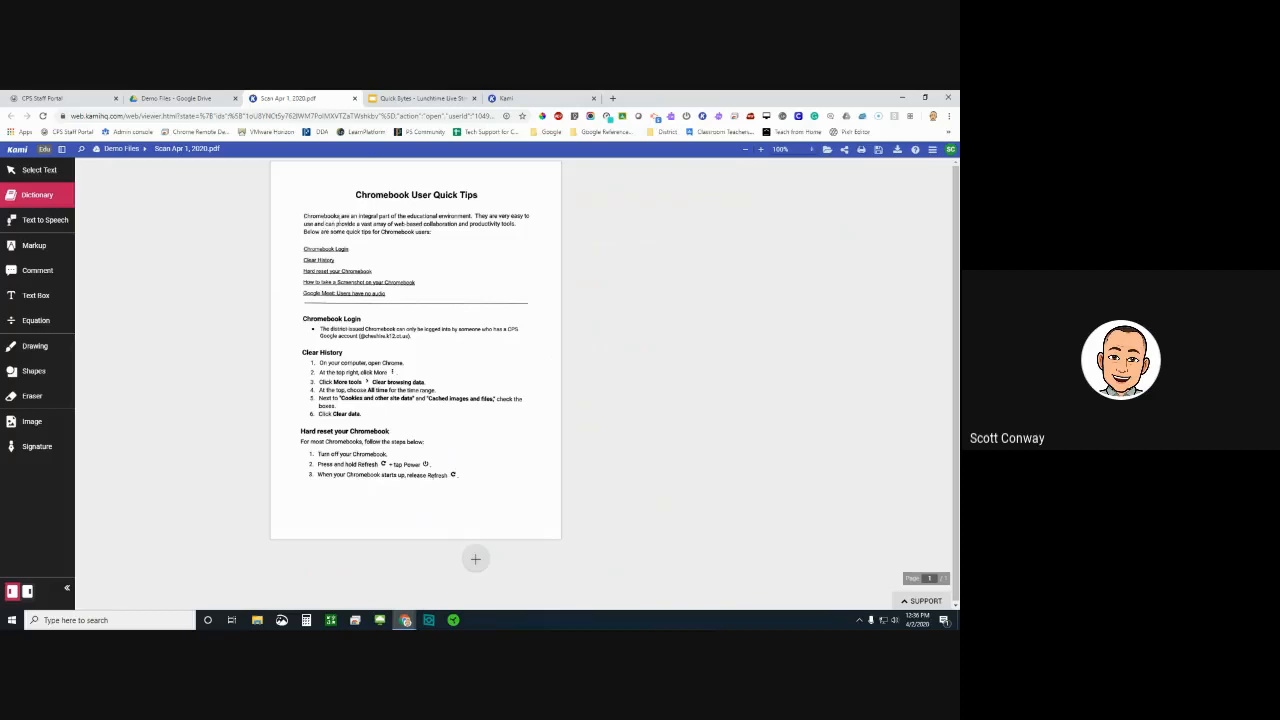
left_click(358, 216)
left_click(760, 152)
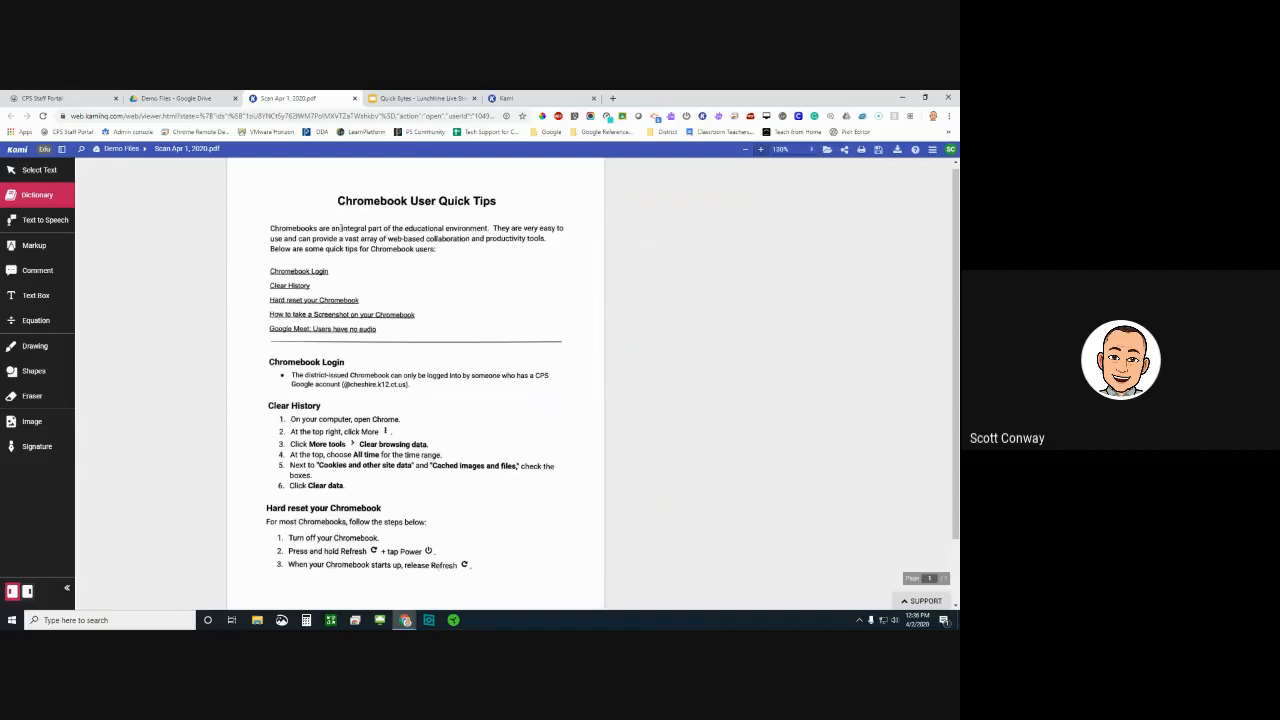
left_click_drag(341, 228, 370, 229)
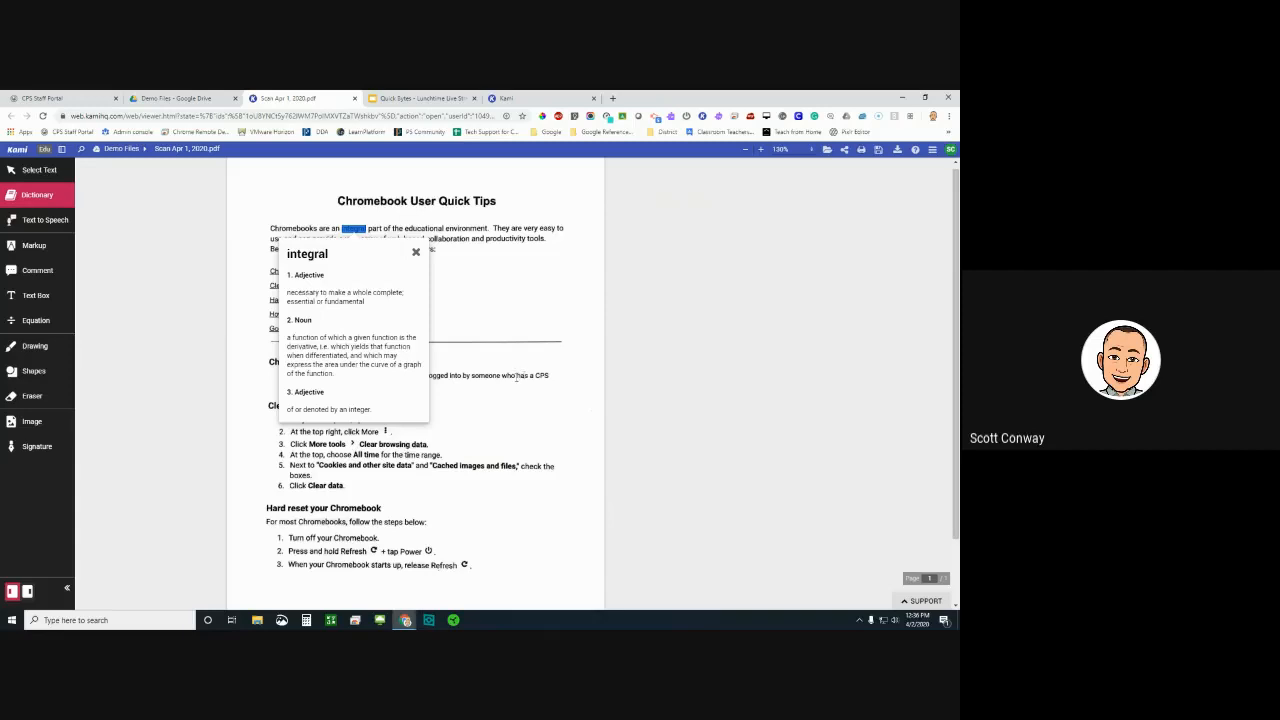
left_click(416, 252)
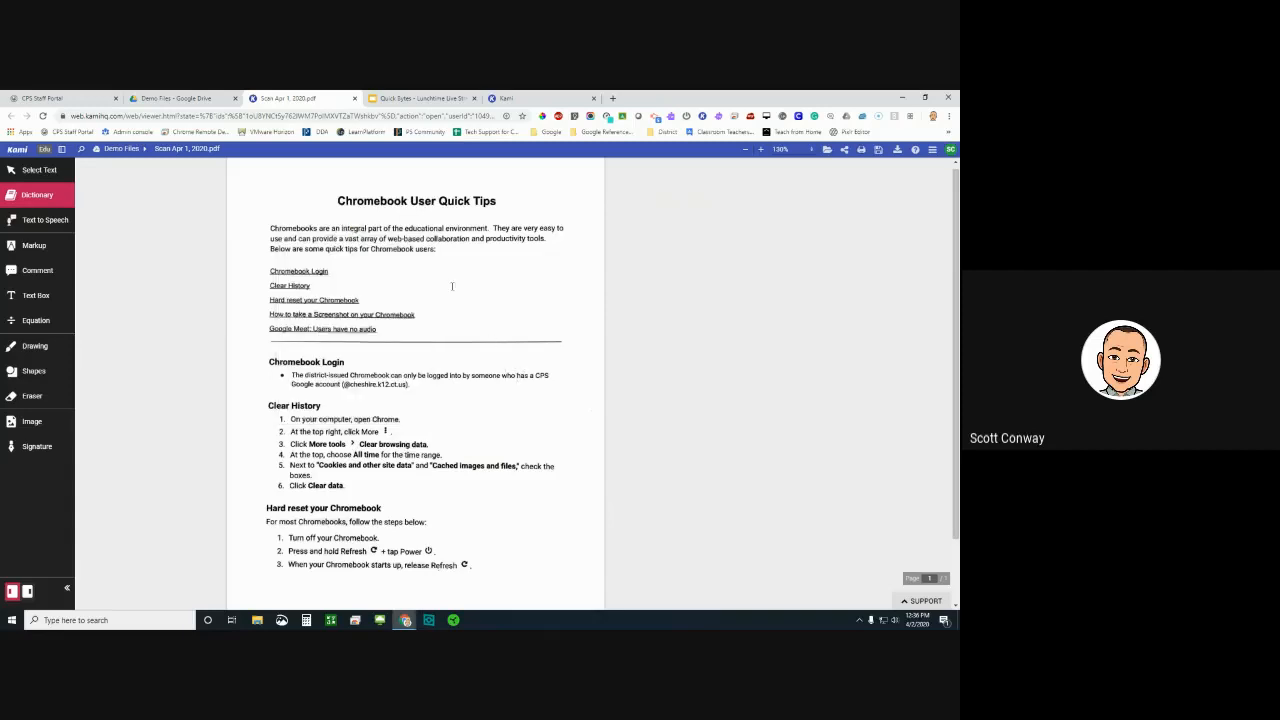
Step: Have Text to Speech read the page aloud, stopping it during the opening lines
left_click(34, 225)
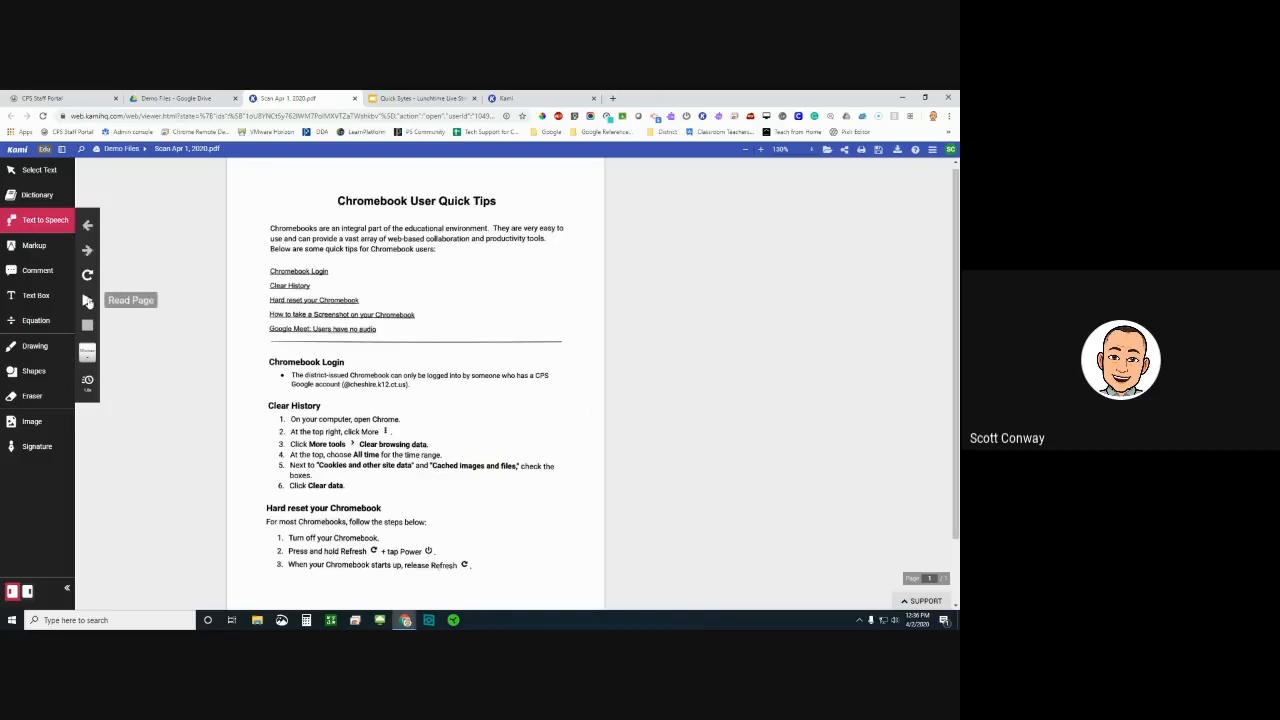
left_click(87, 301)
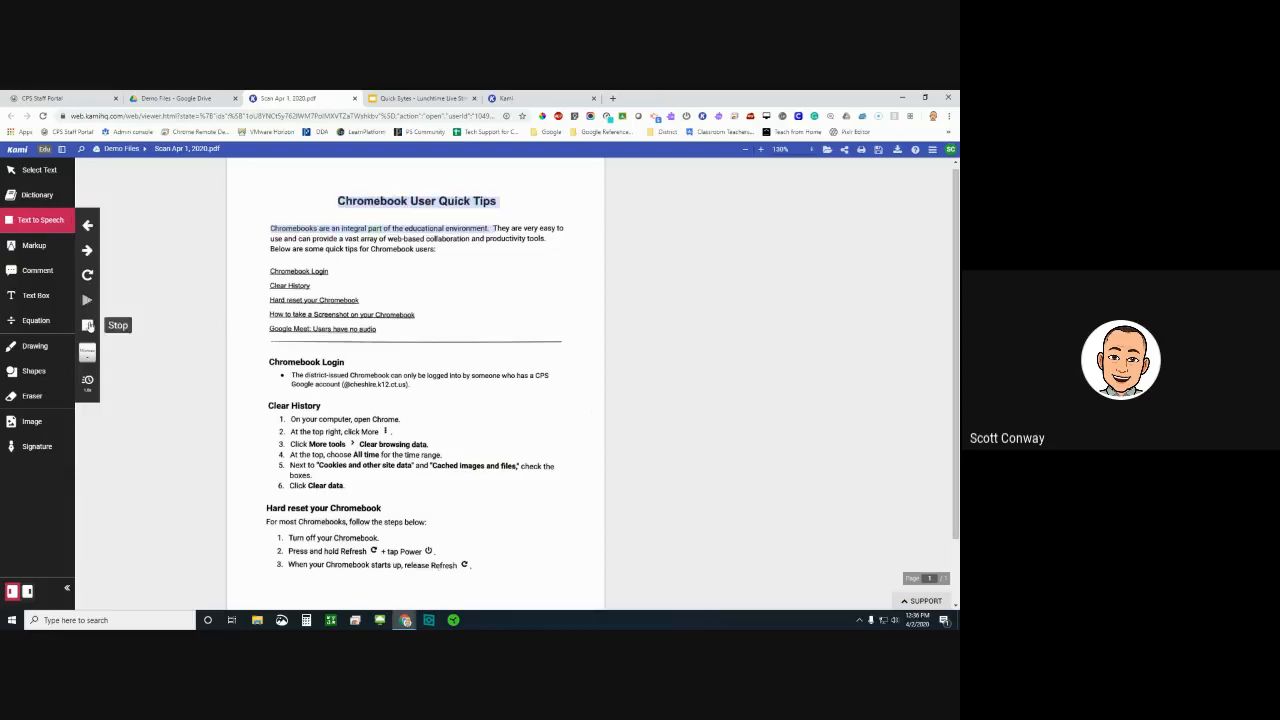
left_click(87, 326)
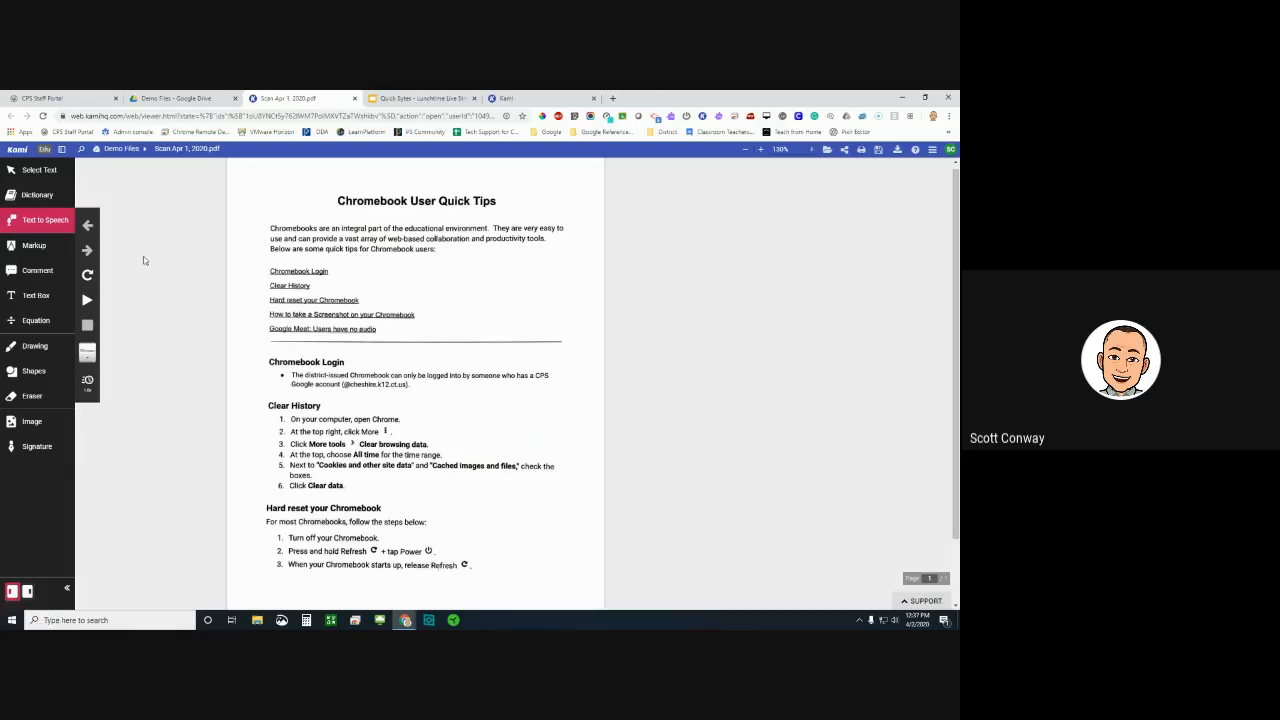
Step: Highlight the sentence "Chromebooks are an integral part of the educational environment." in green
left_click(43, 249)
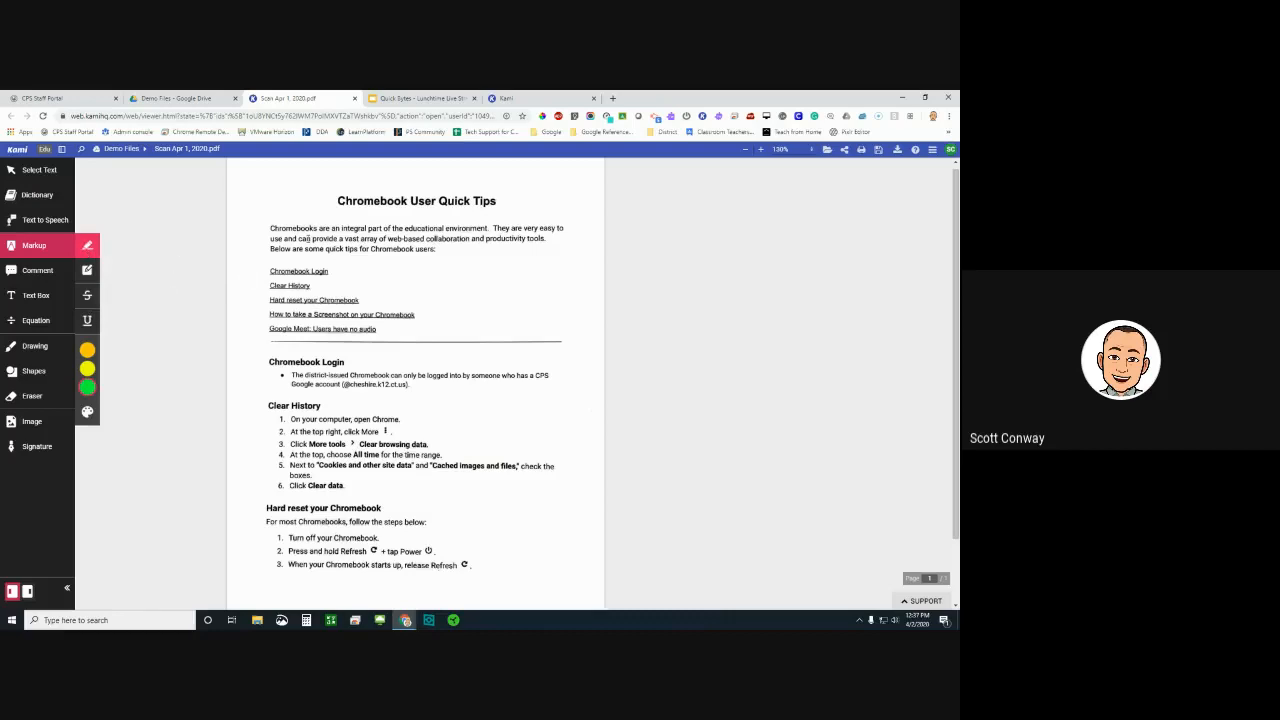
mouse_move(270, 228)
left_mouse_down()
mouse_move(500, 208)
mouse_move(471, 231)
mouse_move(490, 228)
left_mouse_up()
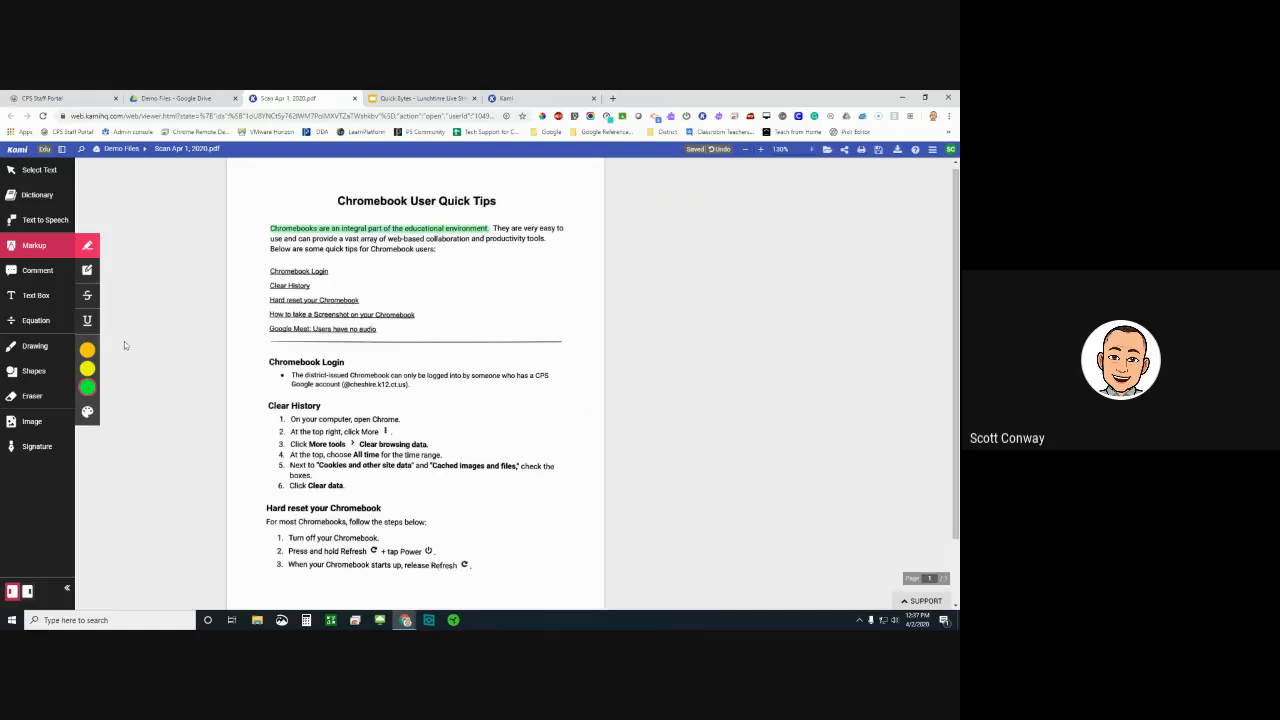
mouse_move(96, 386)
Step: Start a text comment on the word "They" in the introductory paragraph and discard it
left_click(49, 278)
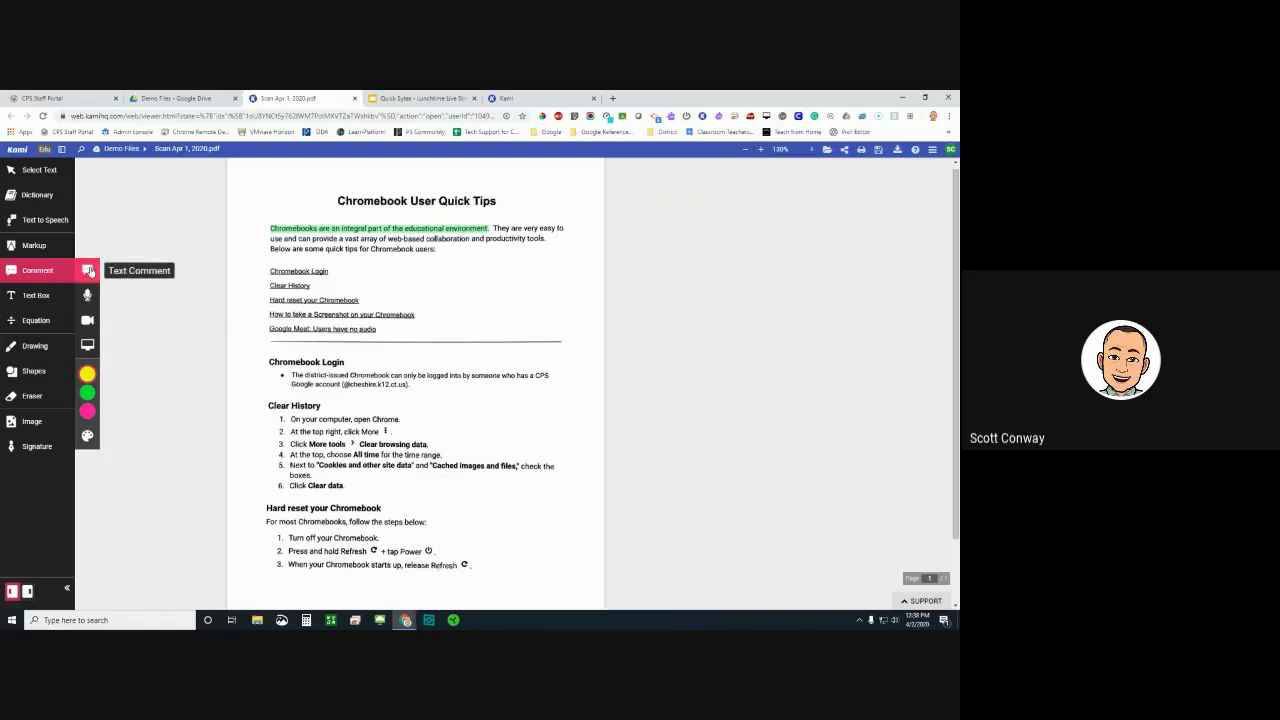
left_click_drag(494, 228, 509, 228)
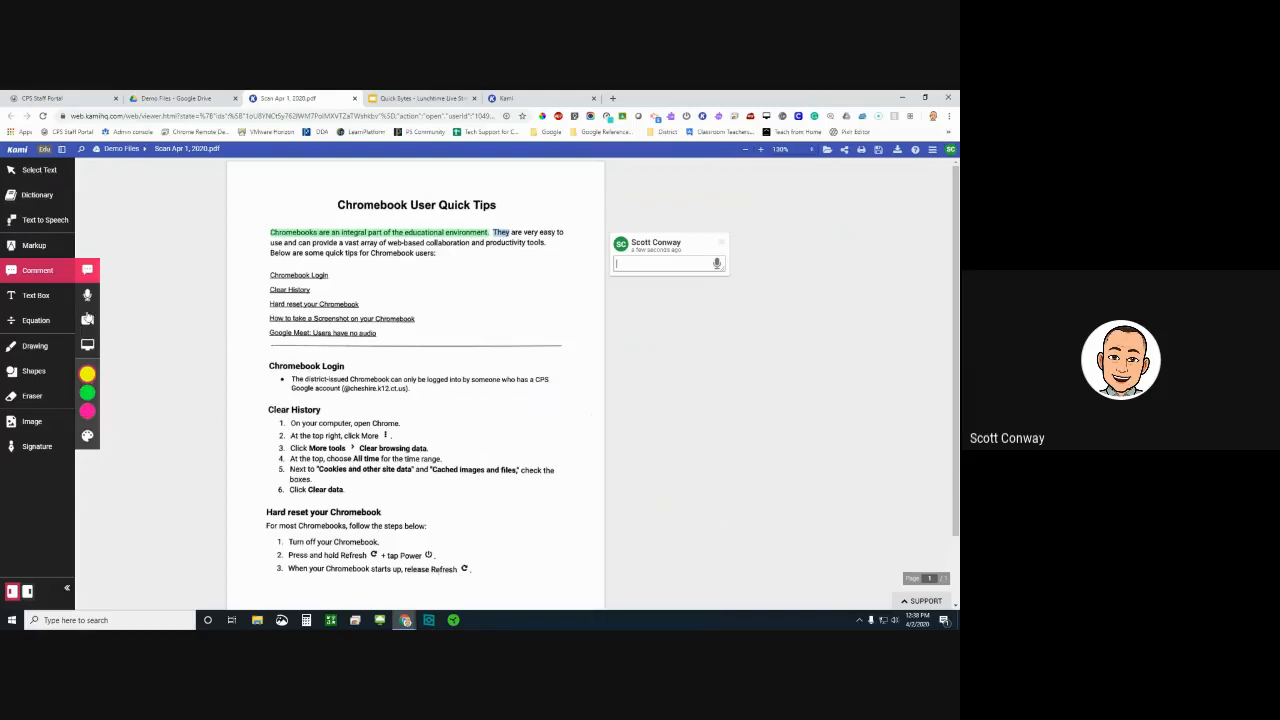
left_click(721, 243)
Step: Place an empty text box beside the list of links, enlarge it, check its colour choices and delete it
left_click(30, 300)
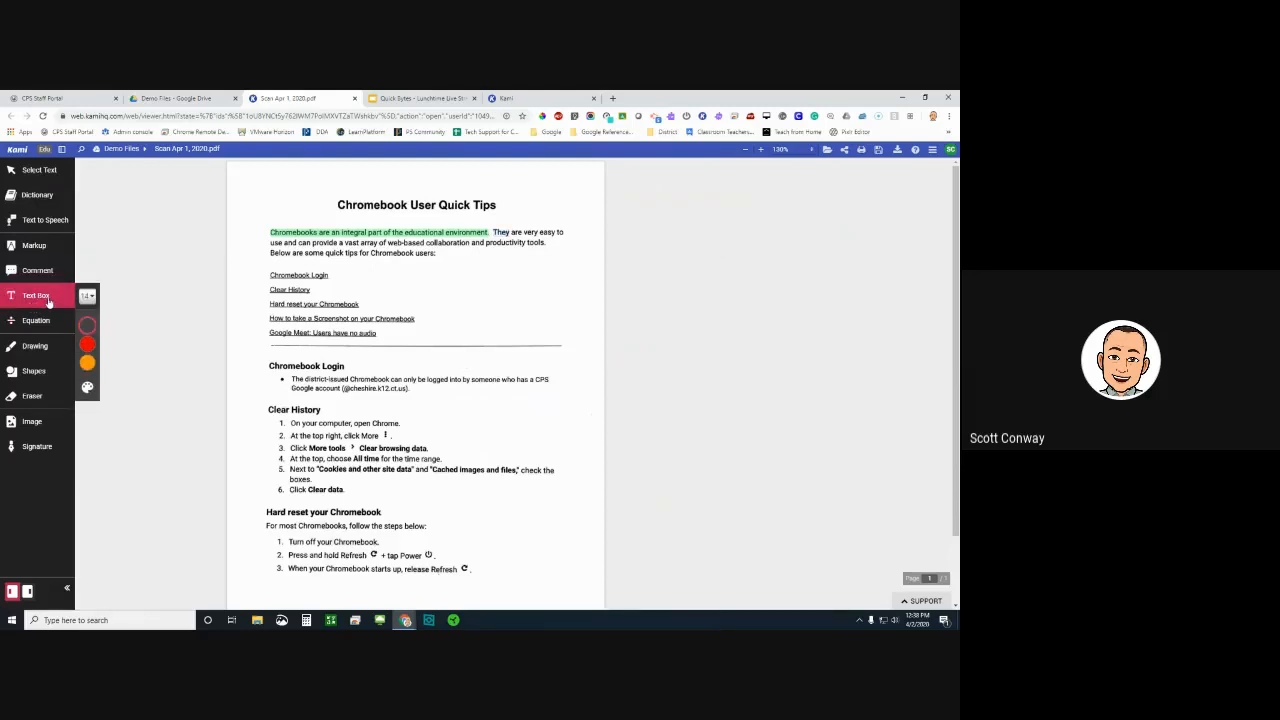
left_click(451, 279)
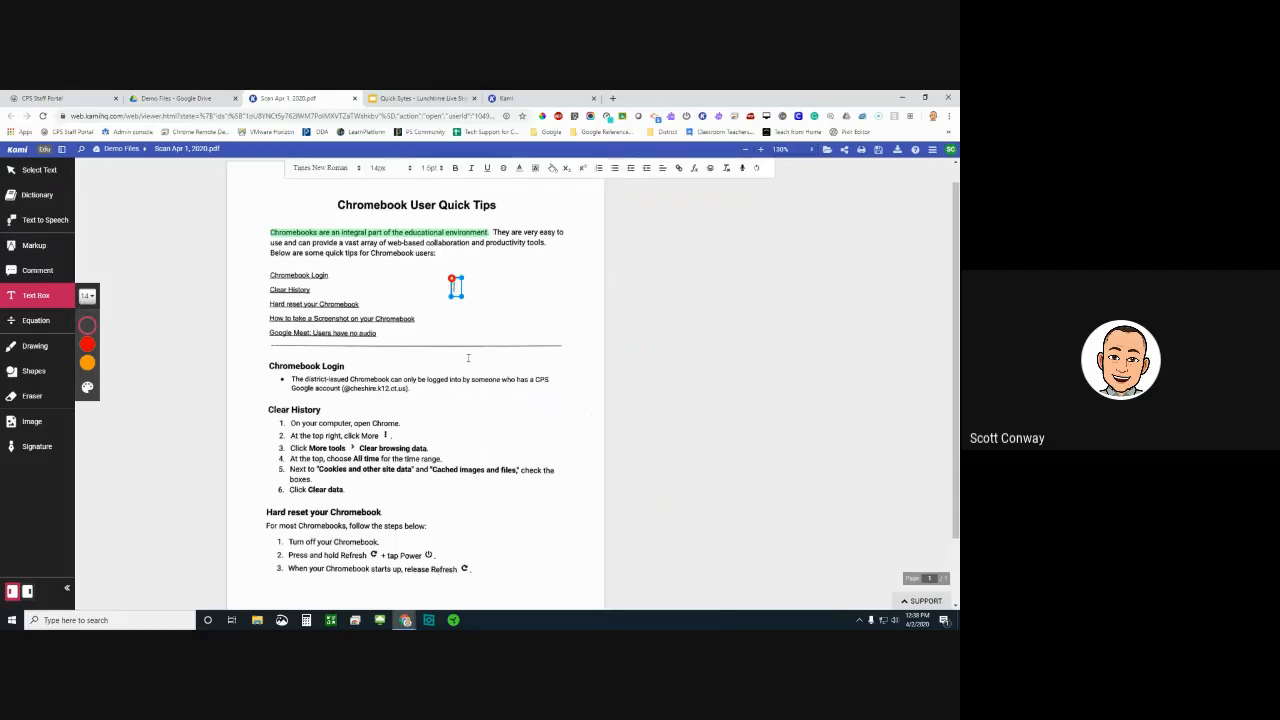
left_click_drag(466, 298, 563, 321)
left_click(87, 325)
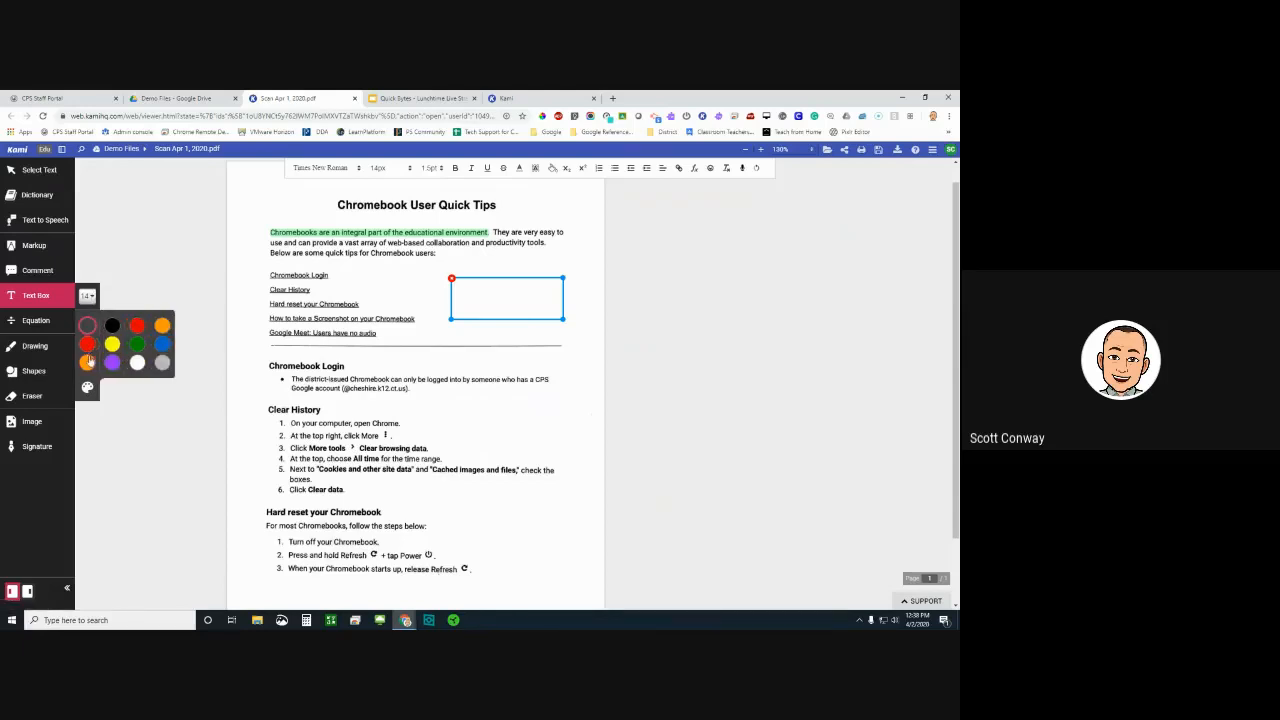
left_click(451, 279)
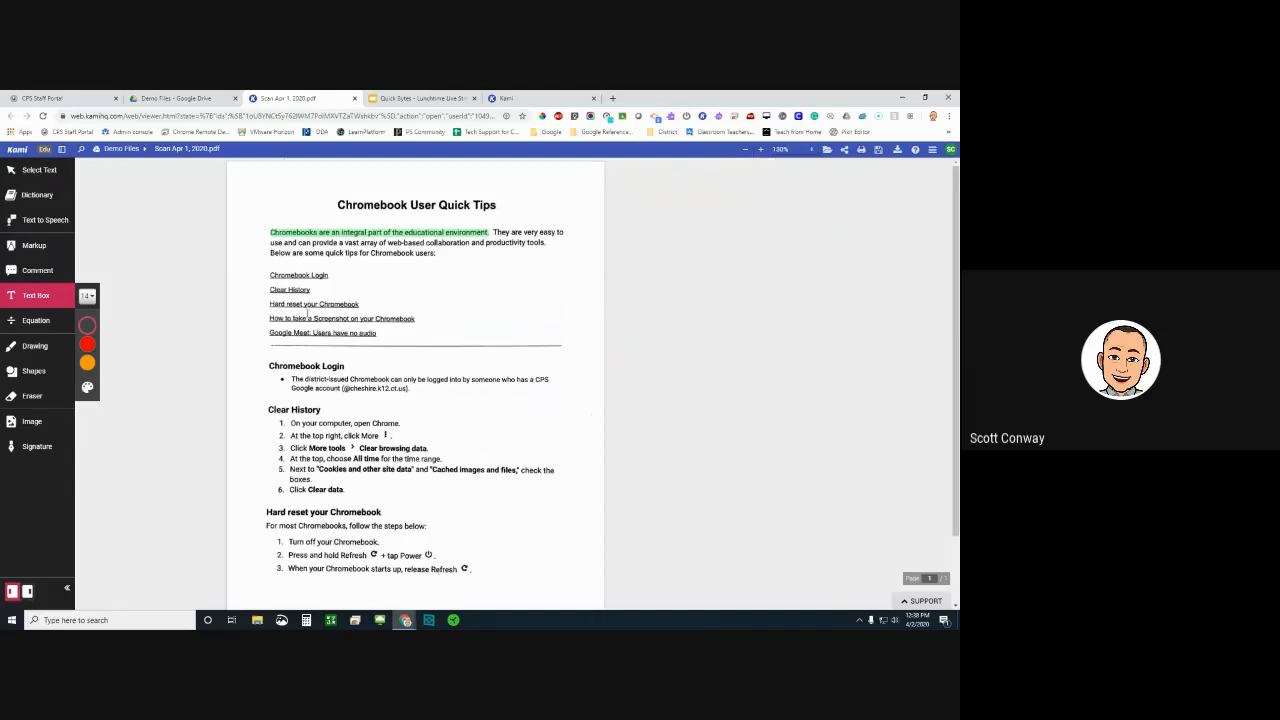
Step: Browse the math symbols available for the Equation tool
left_click(37, 321)
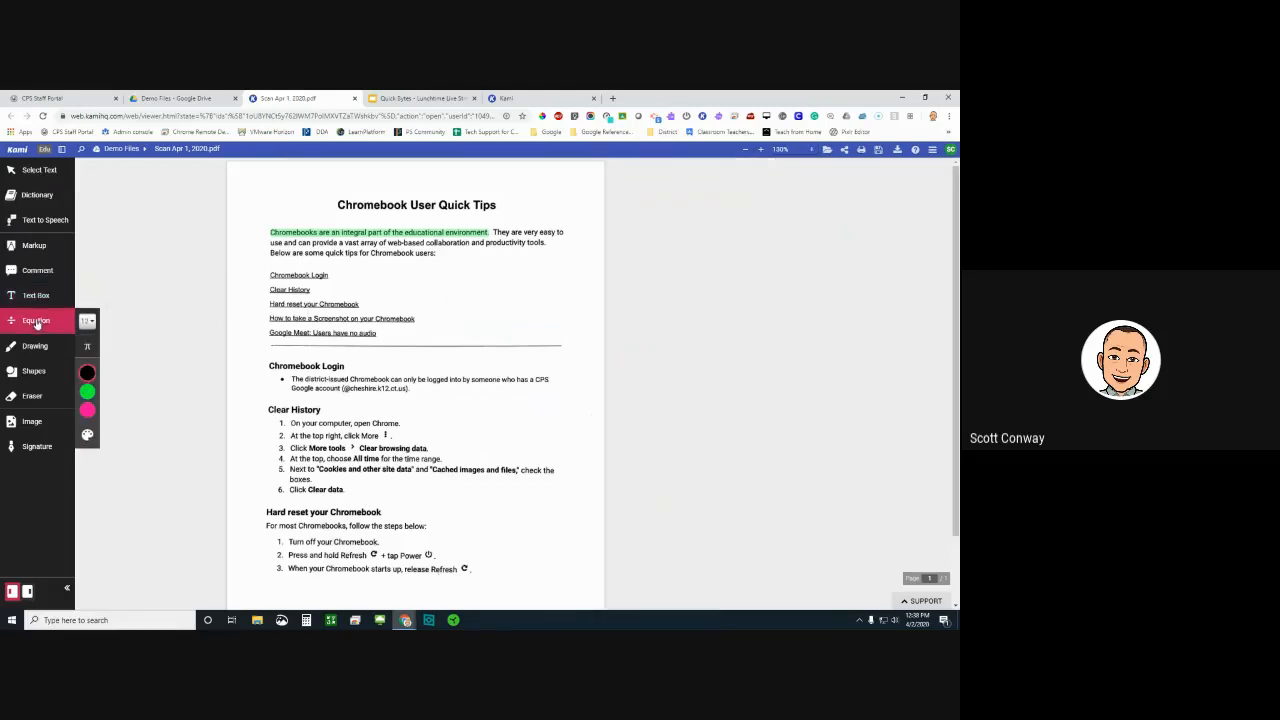
left_click(87, 347)
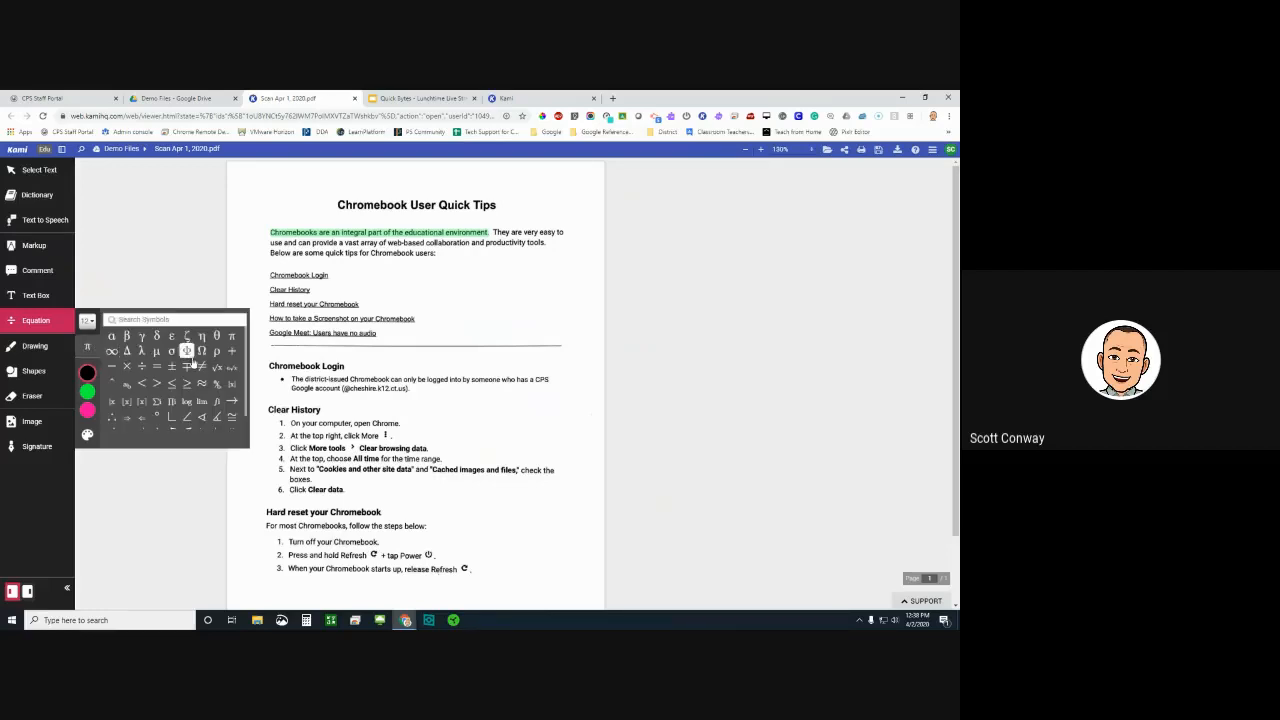
scroll(231, 372, "down", 1)
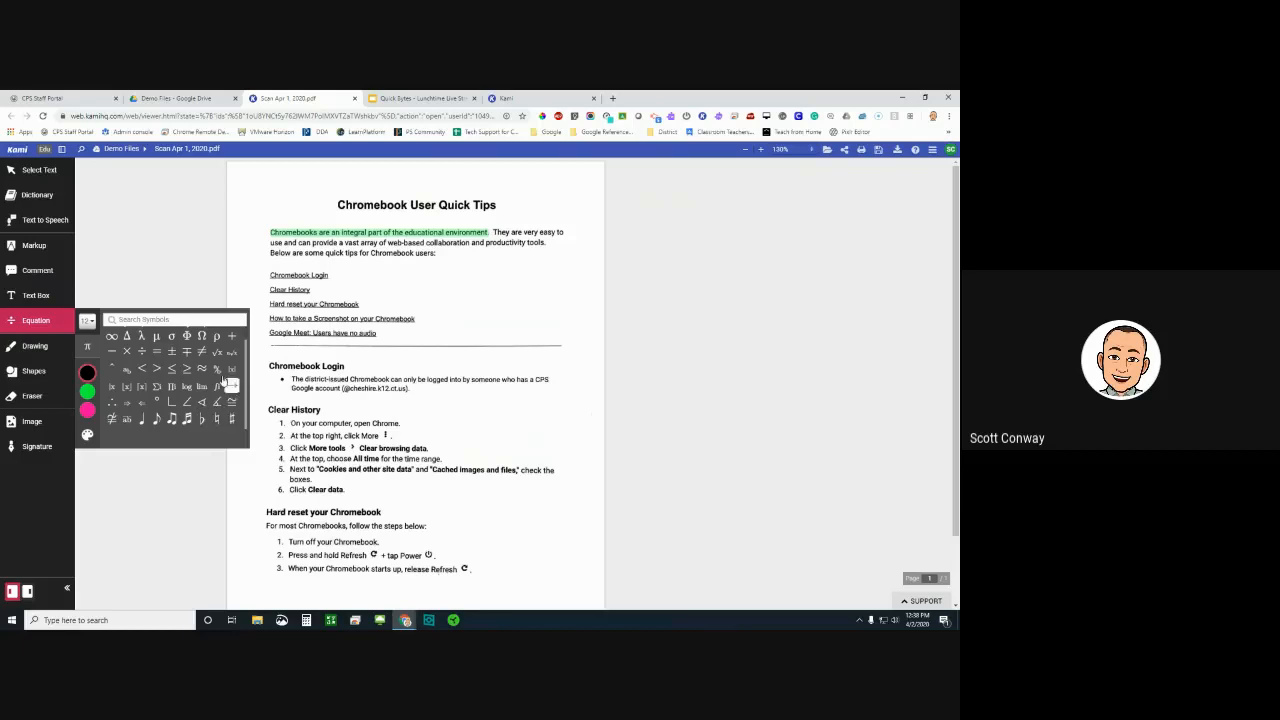
scroll(203, 400, "up", 1)
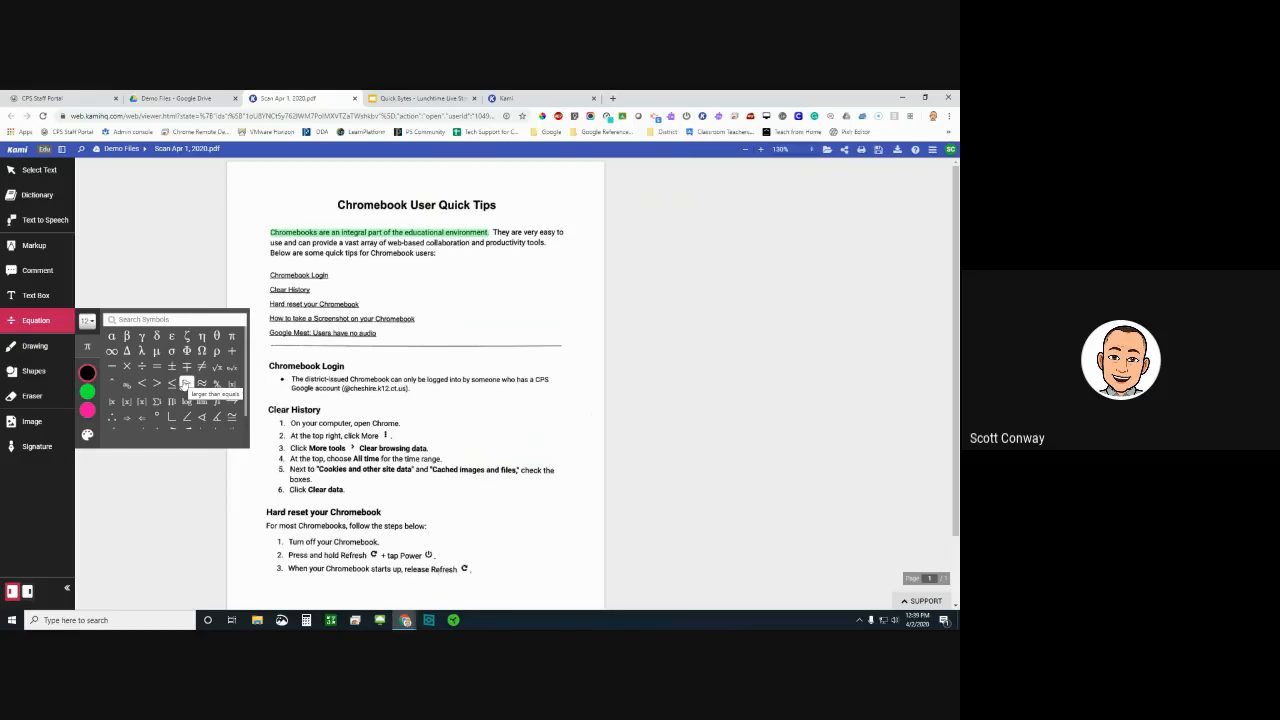
Step: Examine the options of the Drawing and Shapes tools, including transparency, shape types and colours
left_click(48, 348)
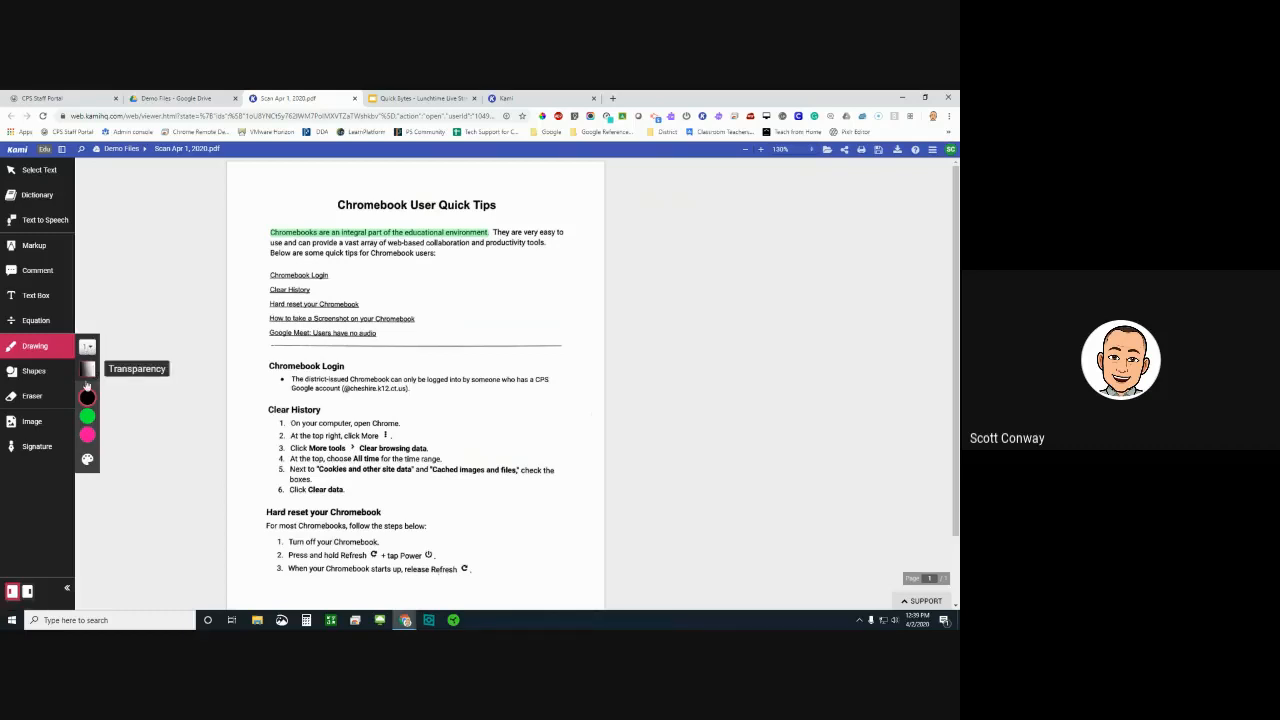
mouse_move(88, 398)
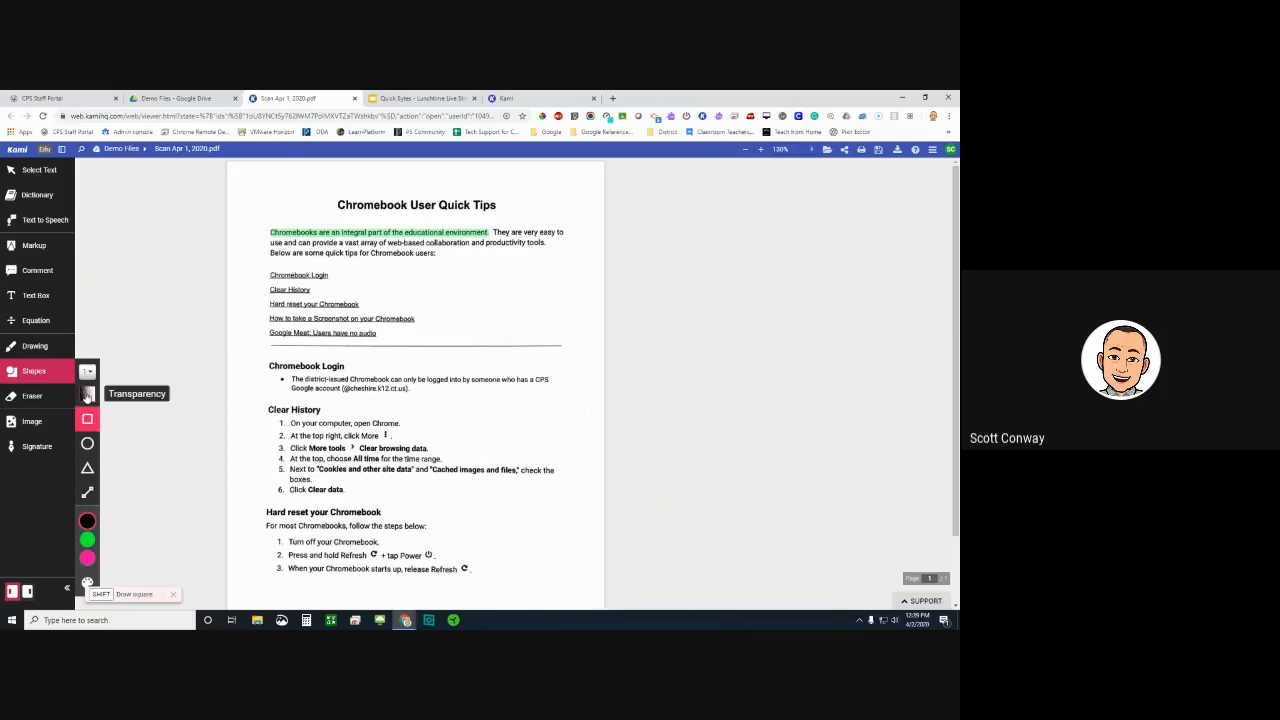
mouse_move(87, 521)
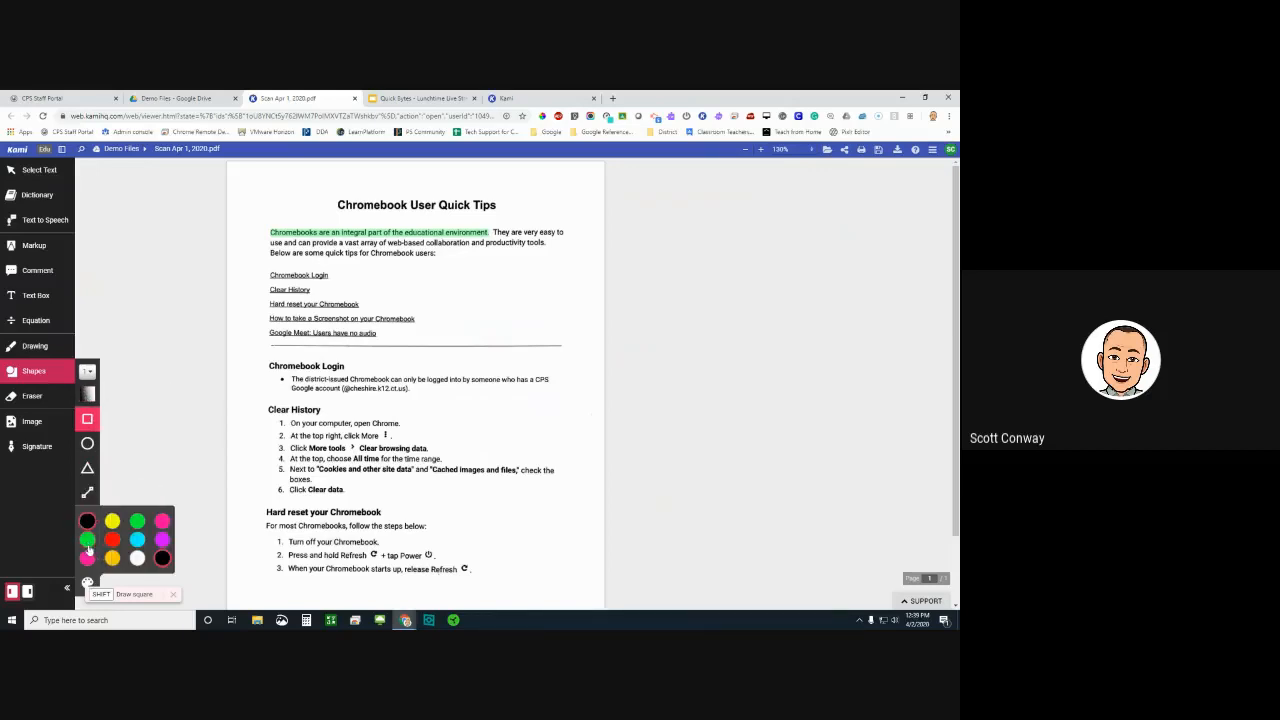
left_click(87, 558)
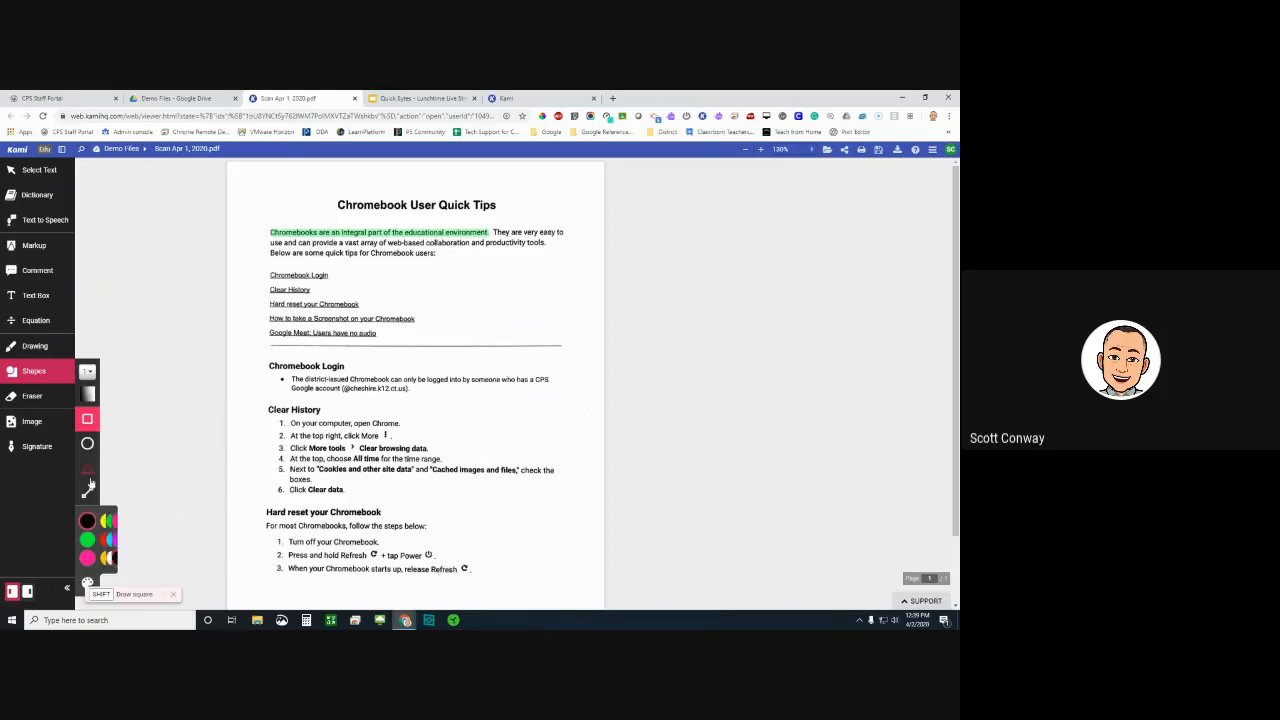
Step: Erase the green highlight from the first sentence of the introductory paragraph
left_click(46, 400)
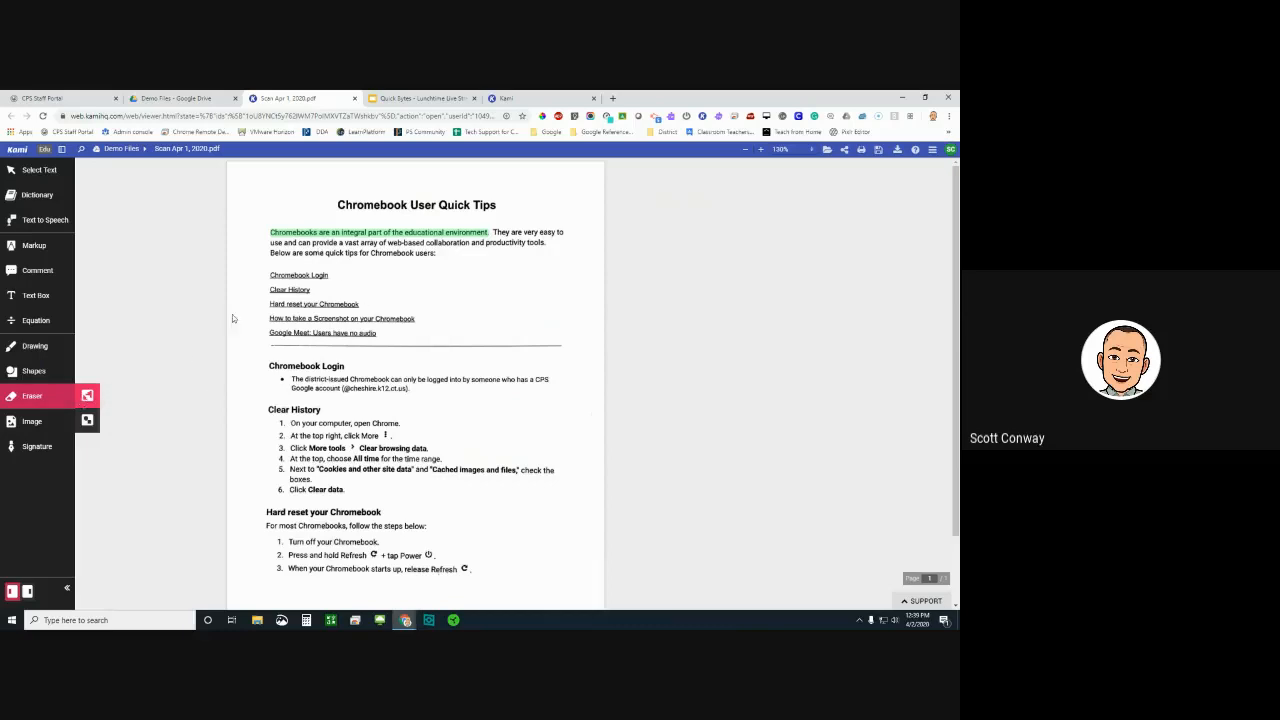
left_click(332, 234)
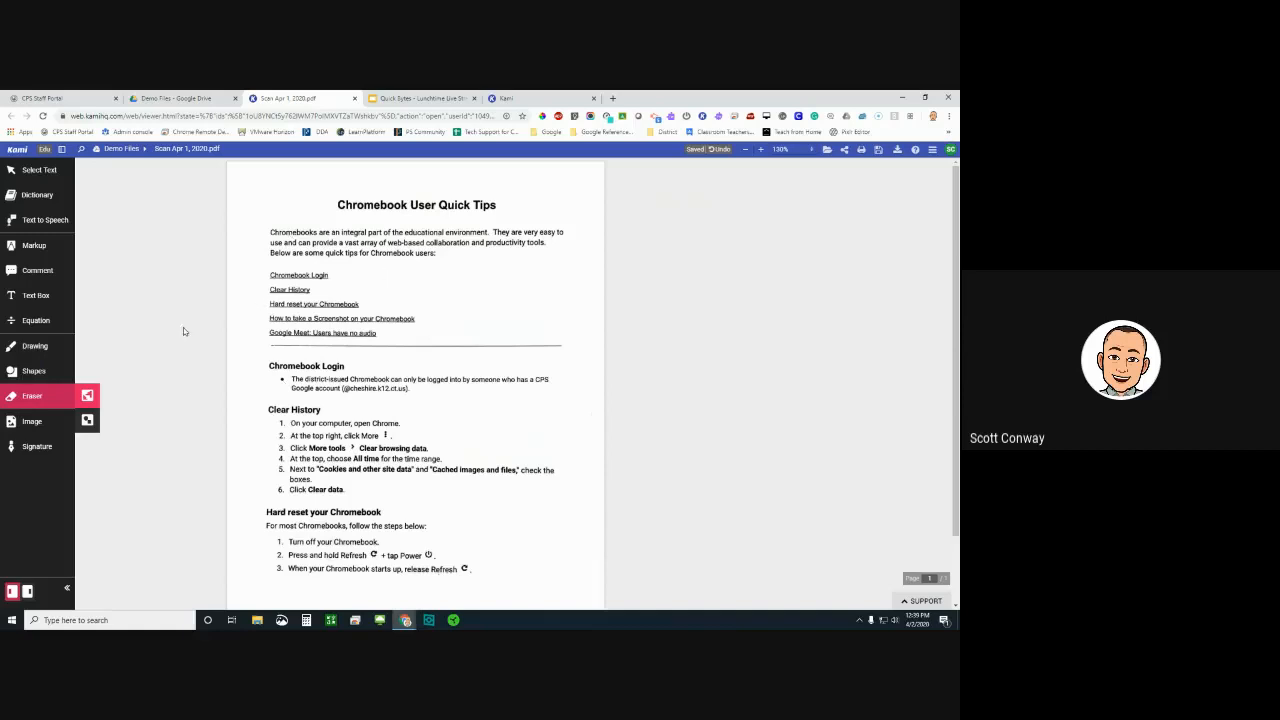
Step: Examine the image sources and the options for adding a new signature, closing the signature choices without adding one
left_click(43, 422)
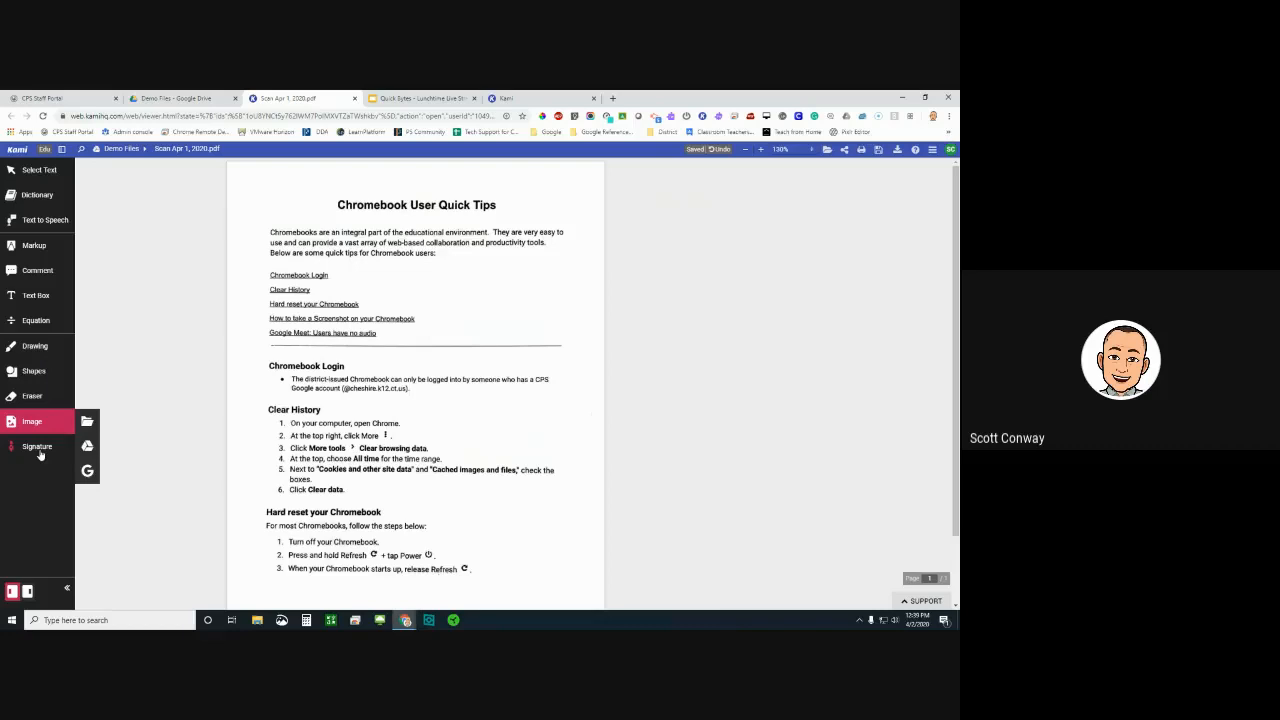
left_click(40, 454)
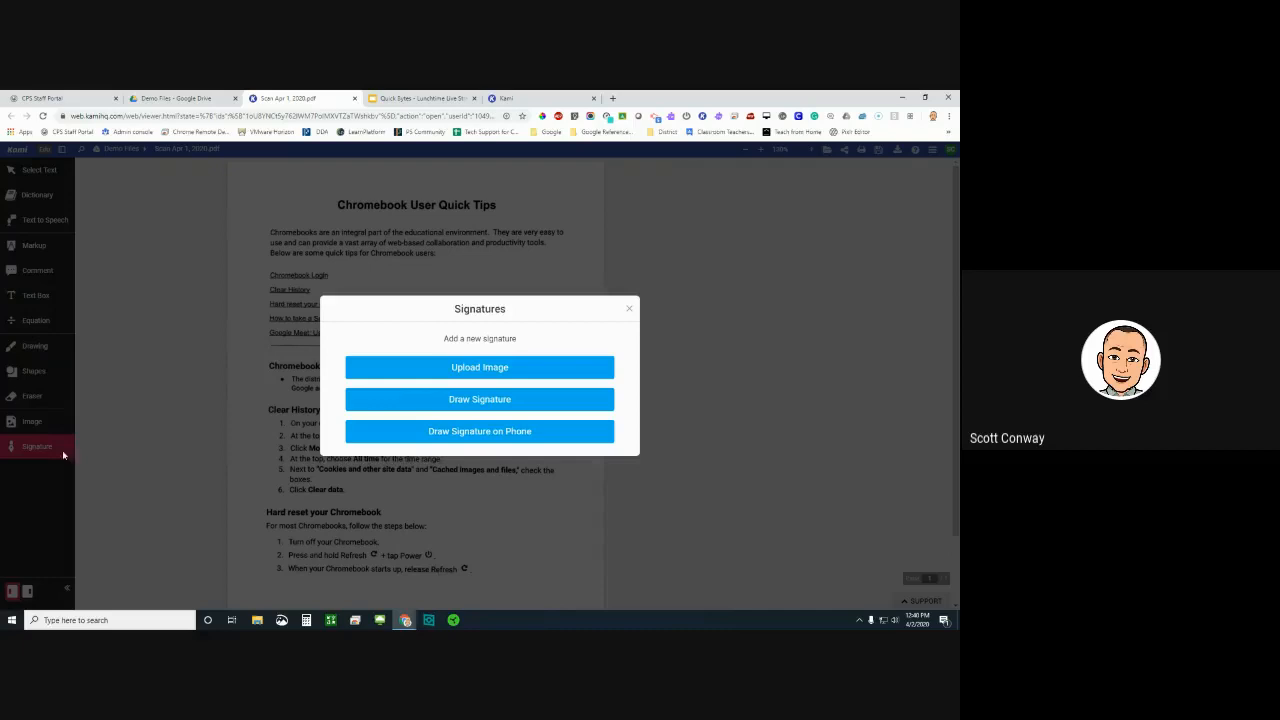
left_click(629, 307)
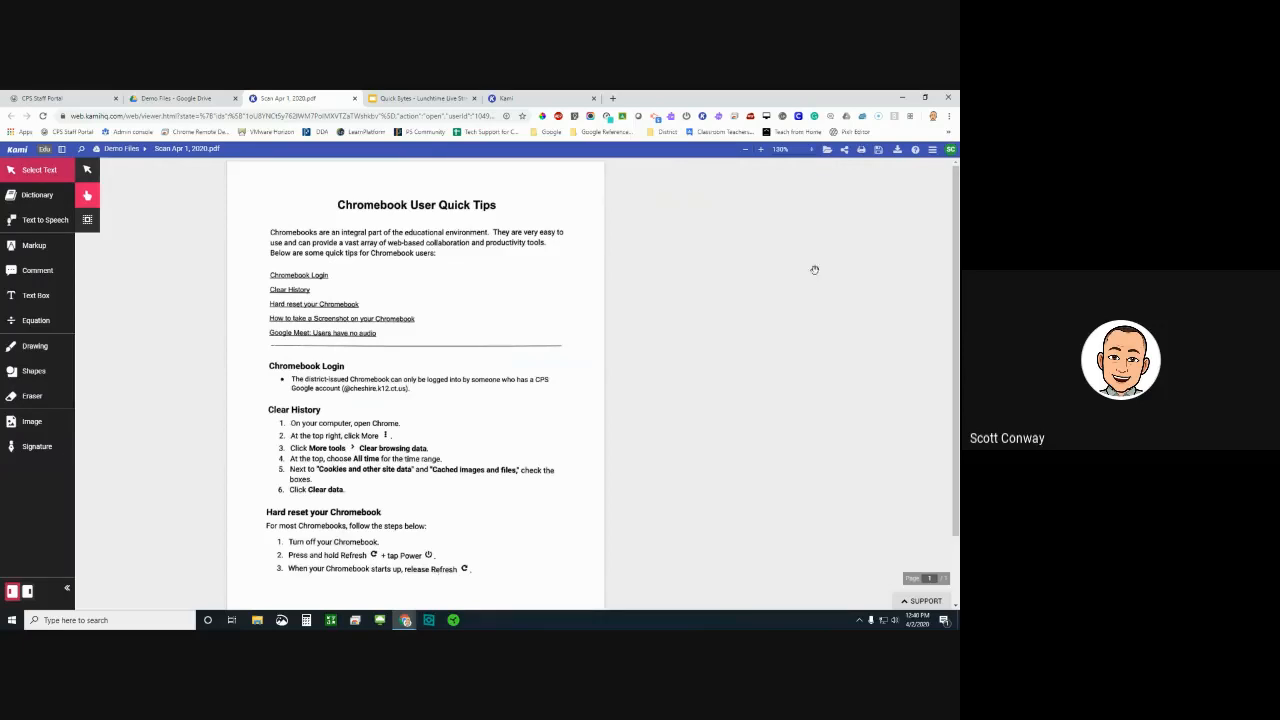
Step: Highlight the first sentence of the introductory paragraph in green, then return to text selection
left_click(32, 245)
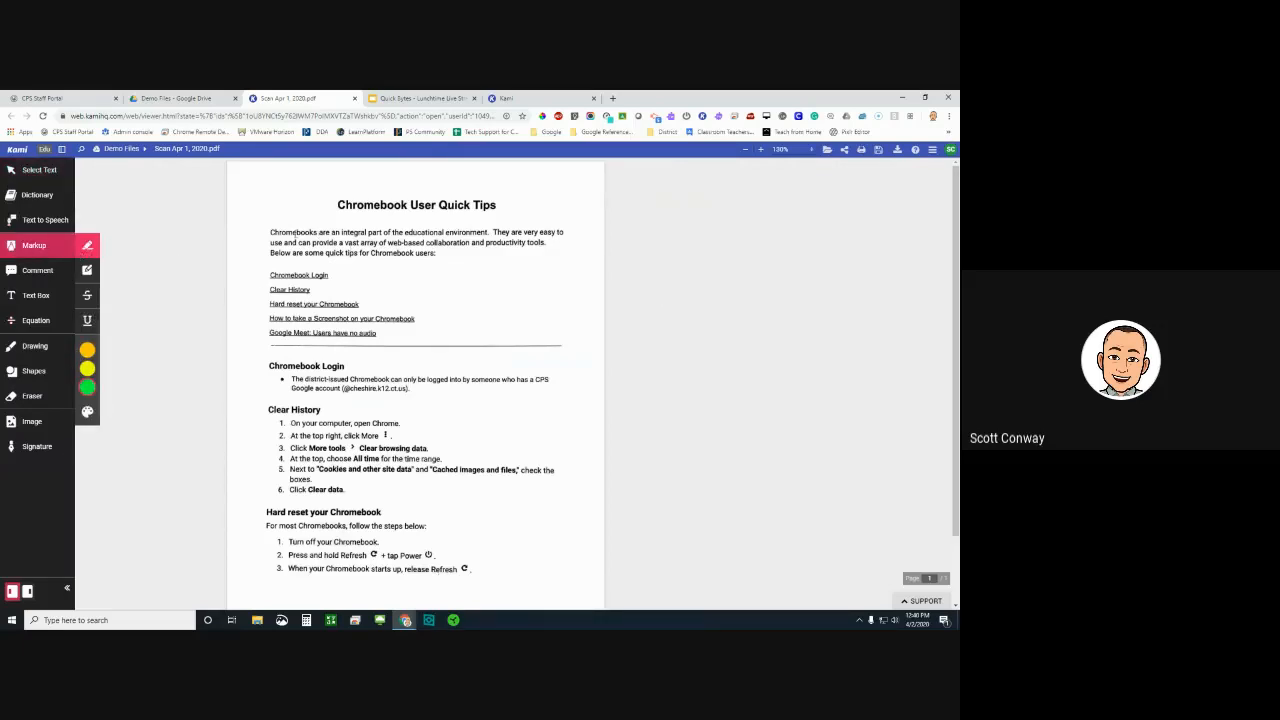
left_click_drag(270, 232, 490, 233)
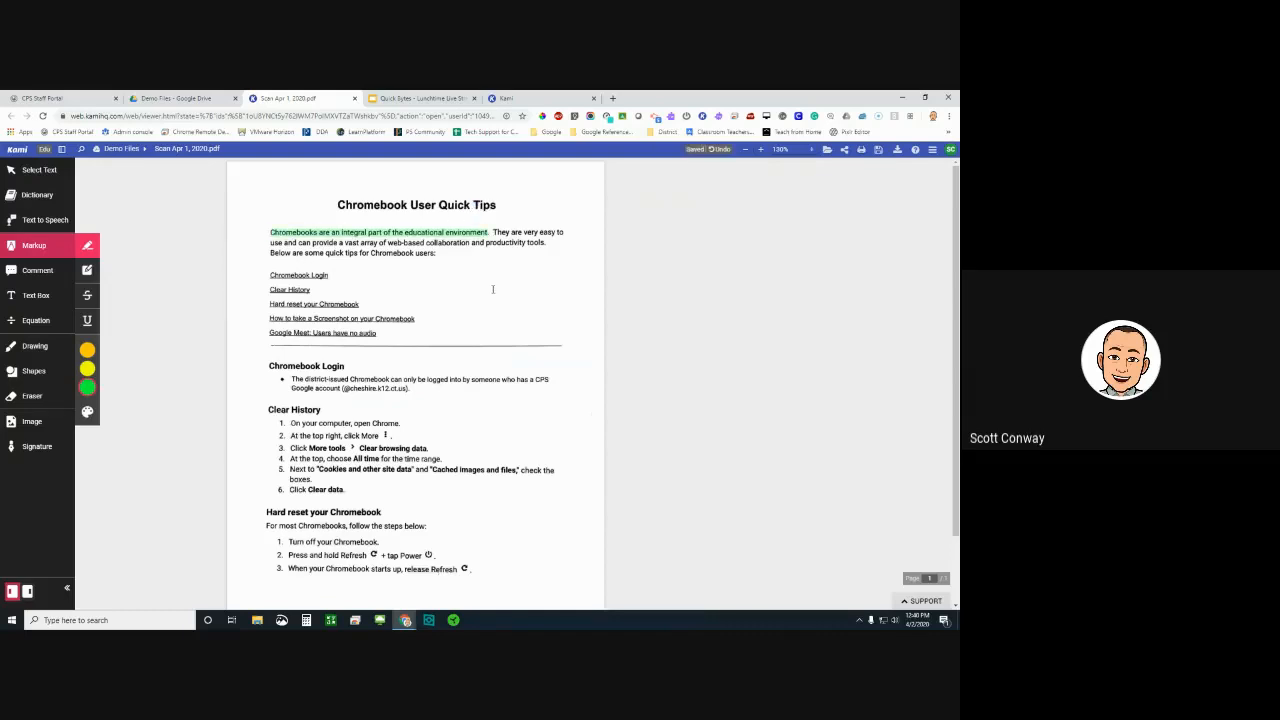
left_click(40, 170)
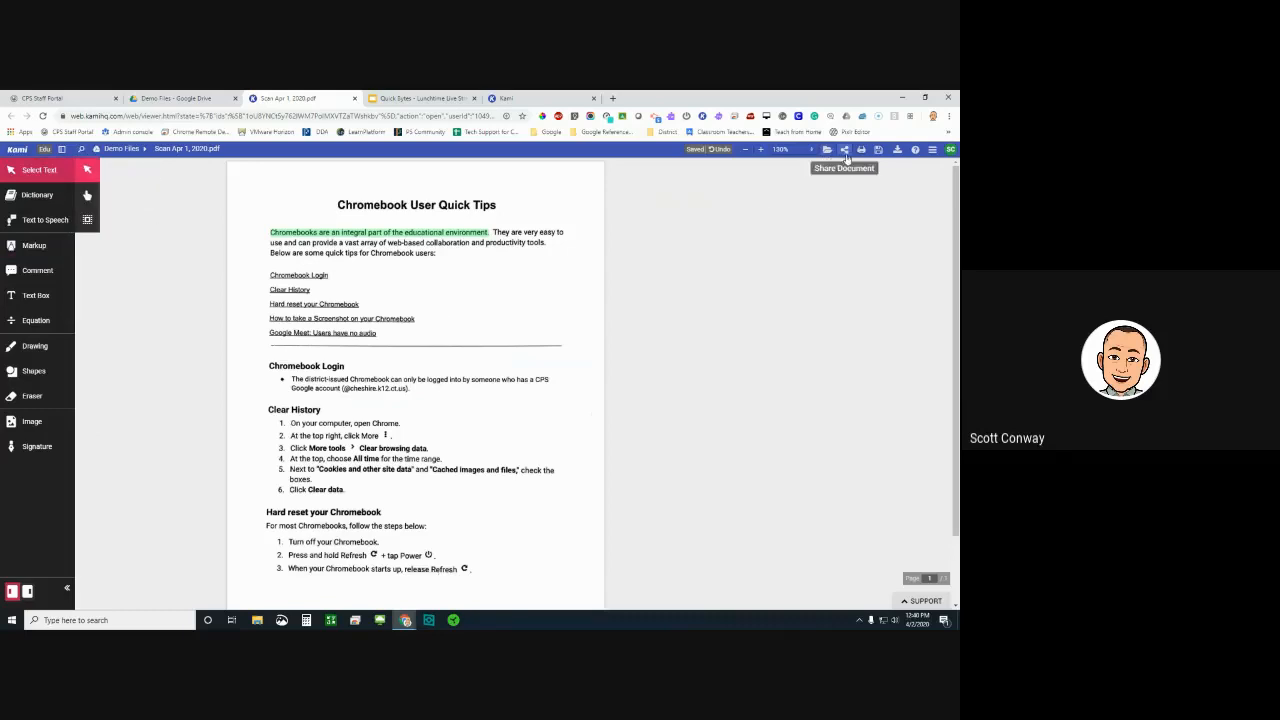
Step: Set up an export of the document to Google Drive with all annotations included and flattened
left_click(897, 150)
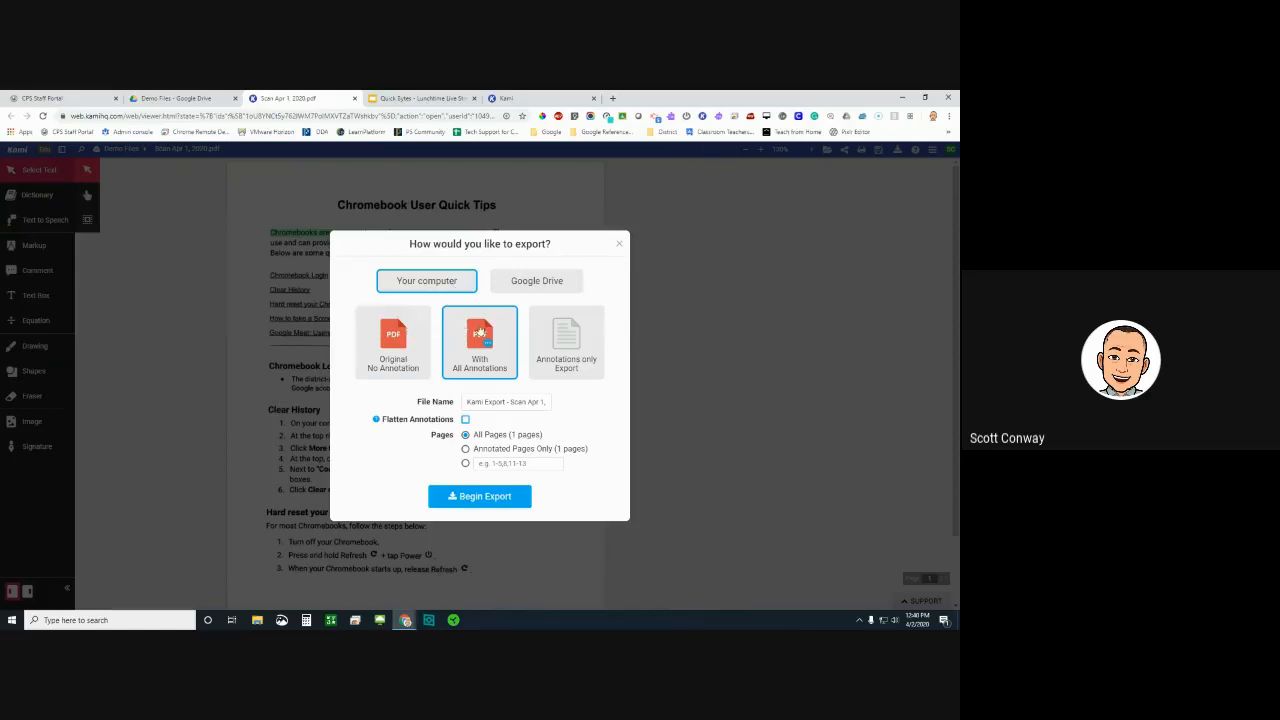
left_click(523, 290)
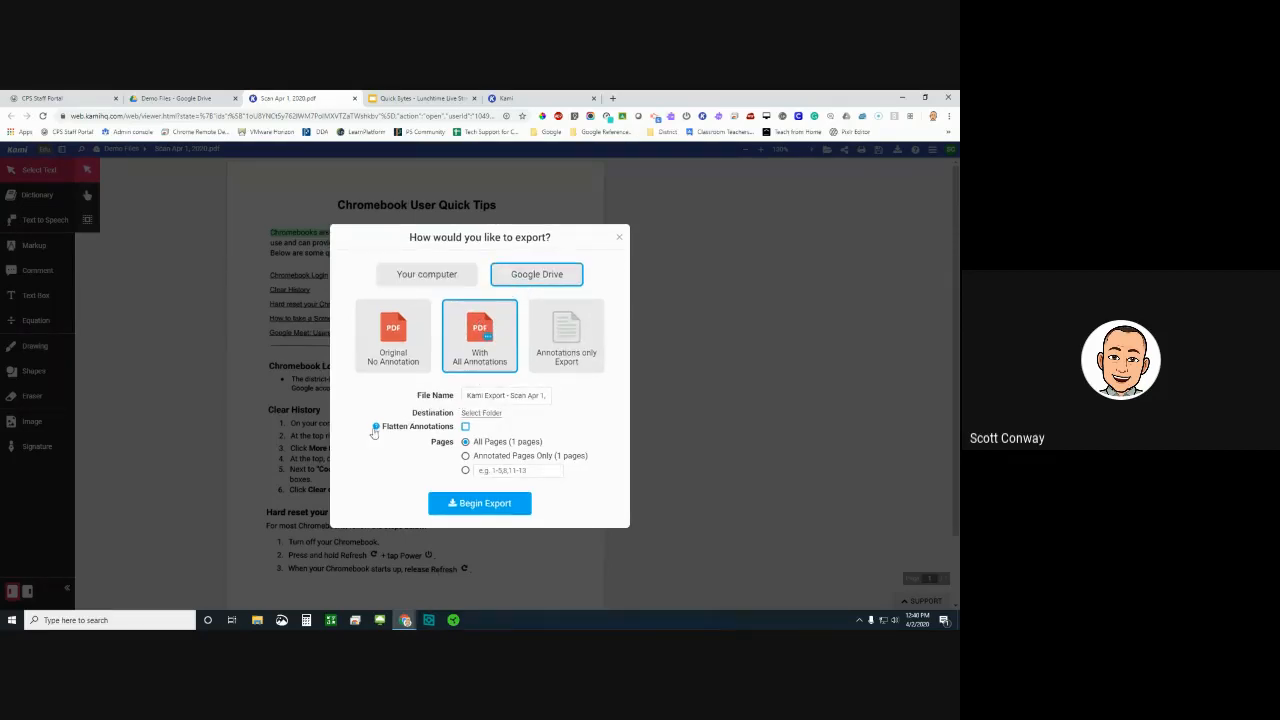
mouse_move(377, 430)
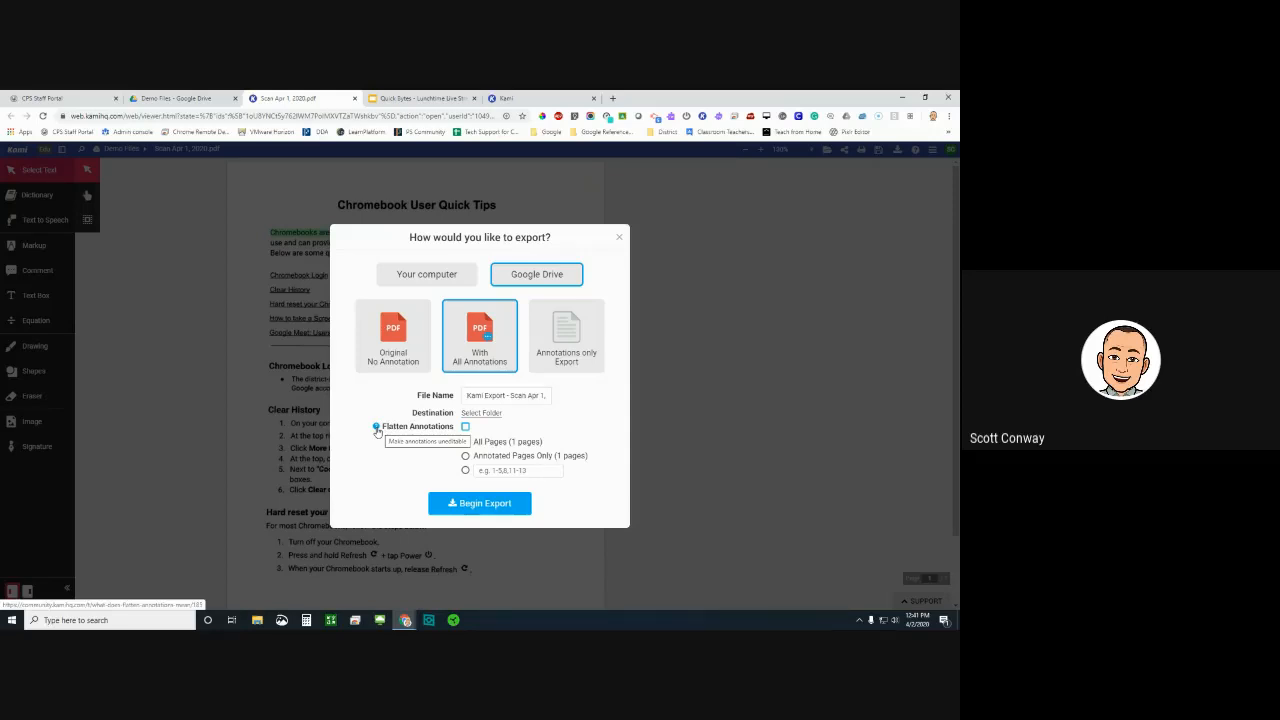
left_click(465, 427)
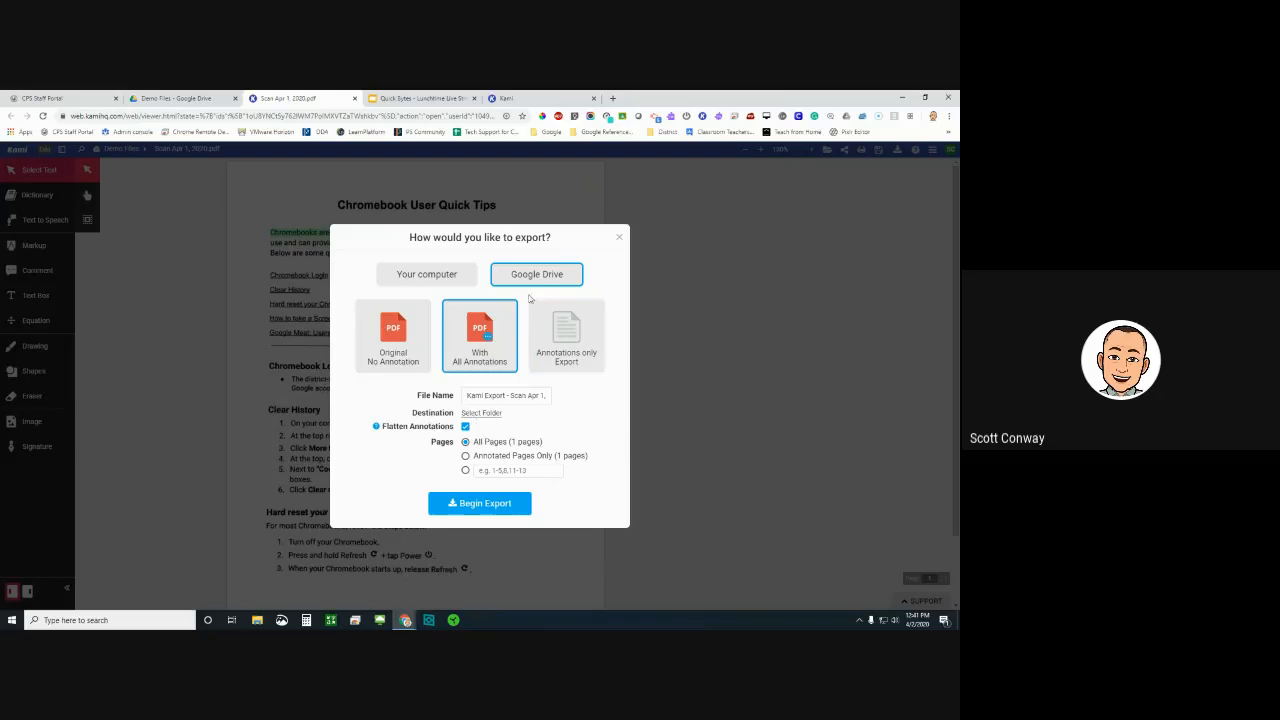
Step: Choose the Demo Files folder inside Tech Integration Coach as the destination and export all pages
left_click(488, 413)
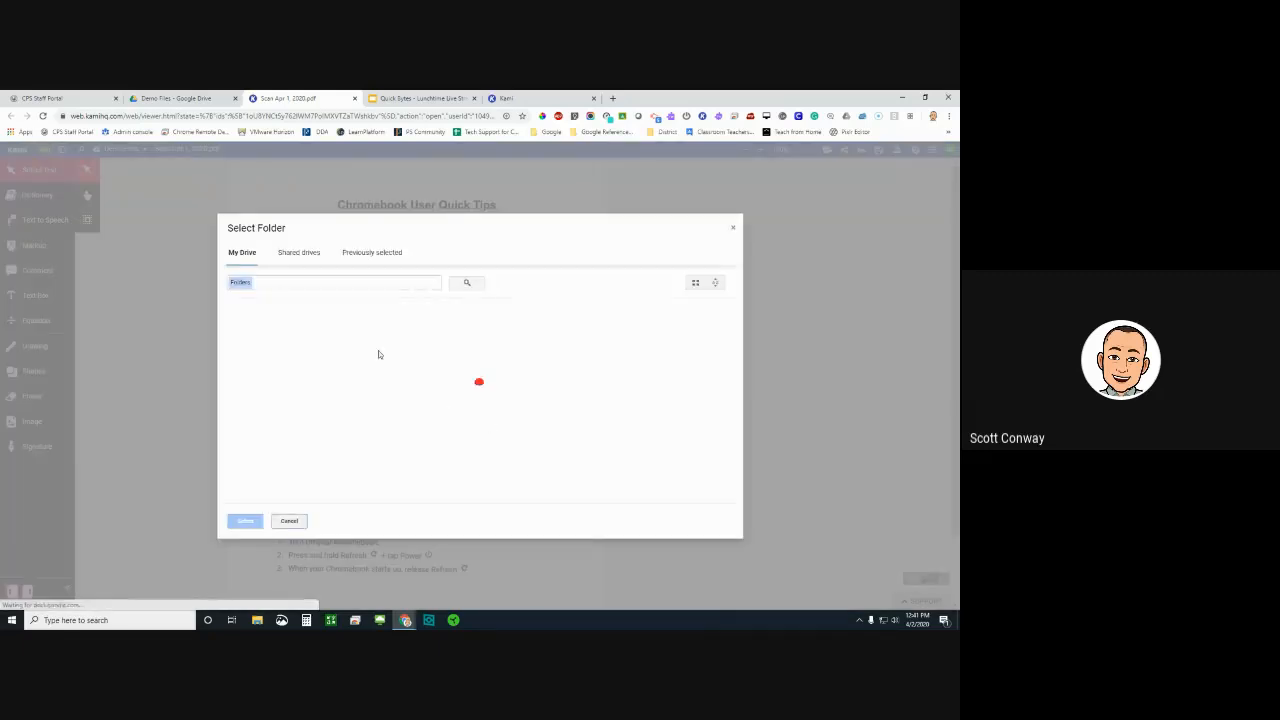
scroll(276, 418, "down", 5)
double_click(275, 395)
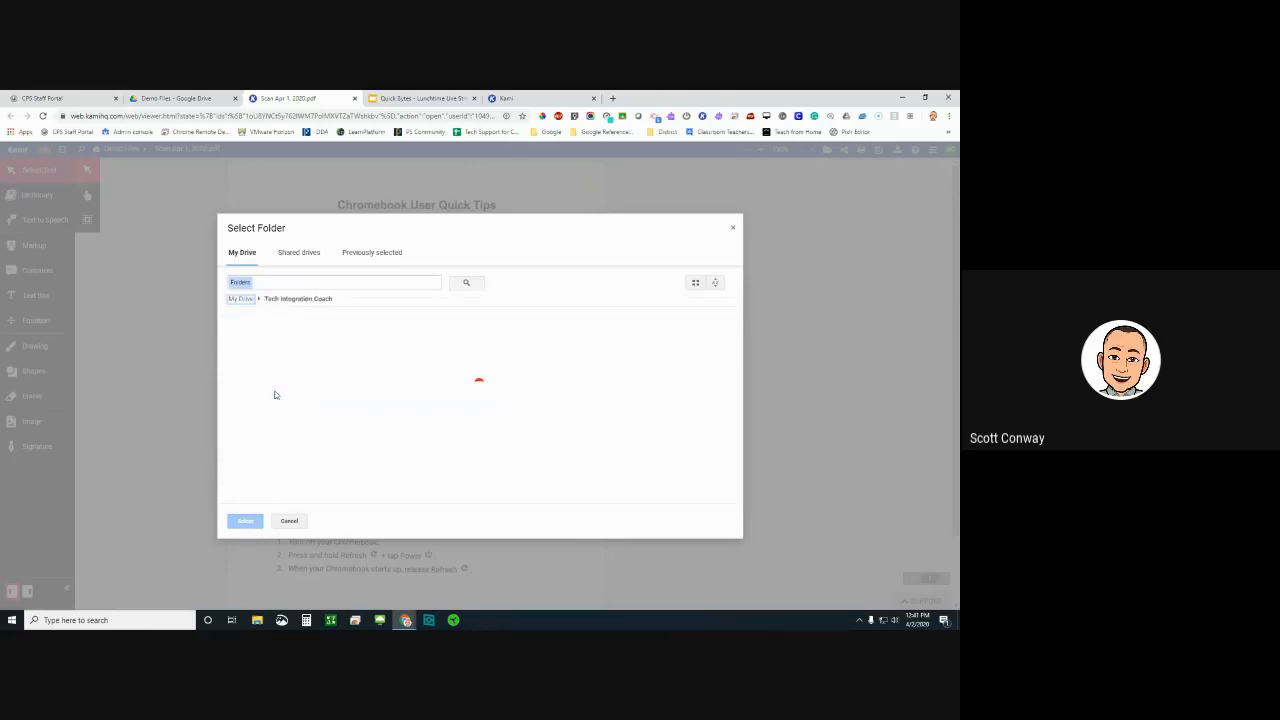
double_click(264, 350)
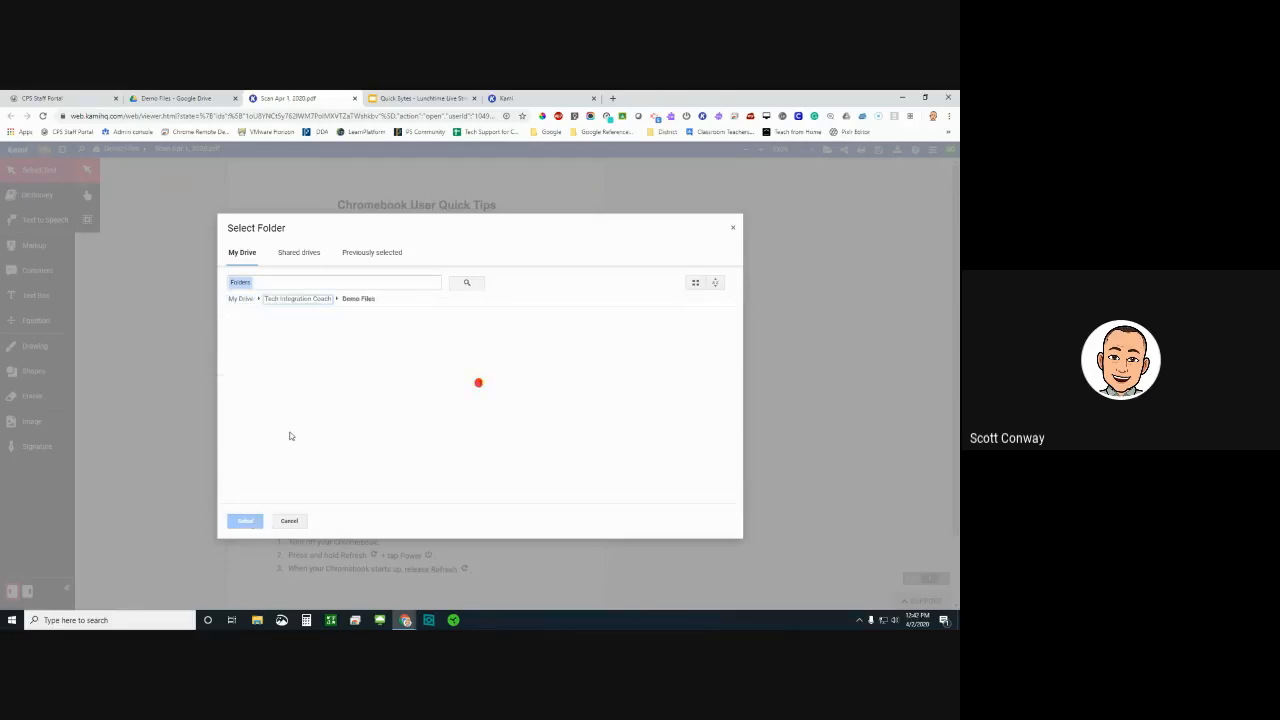
left_click(290, 298)
left_click(246, 521)
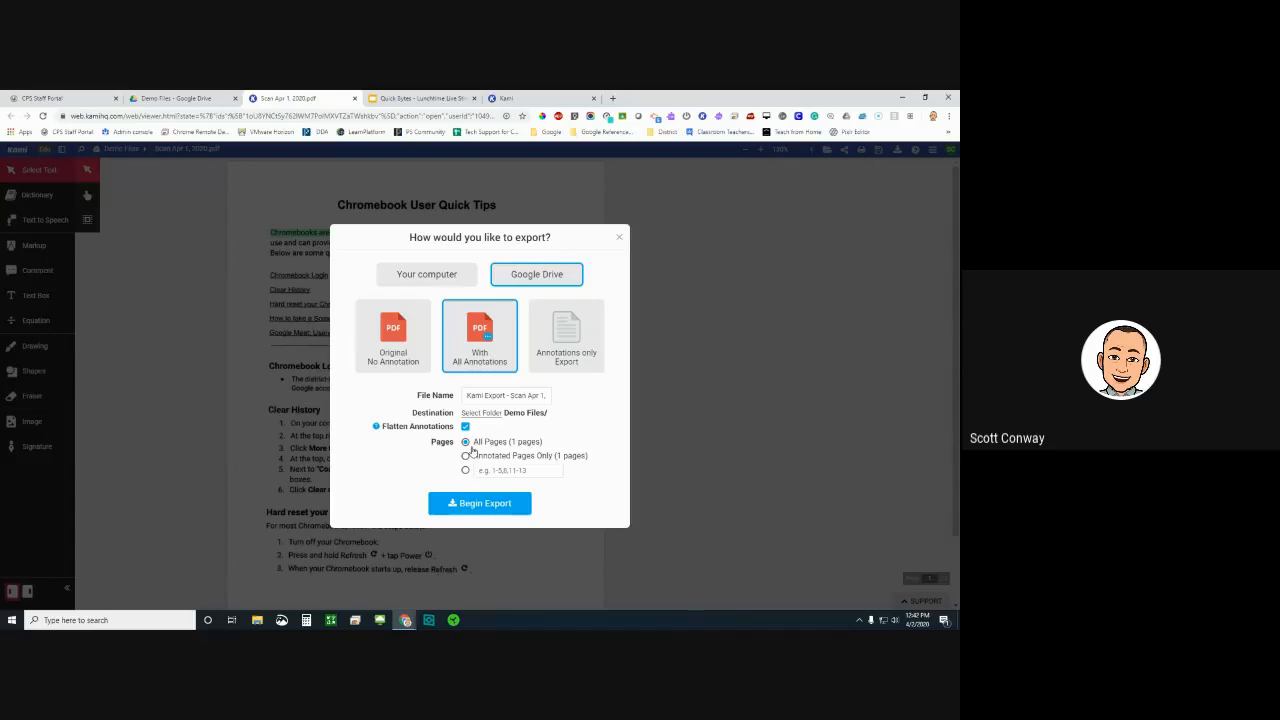
left_click(466, 505)
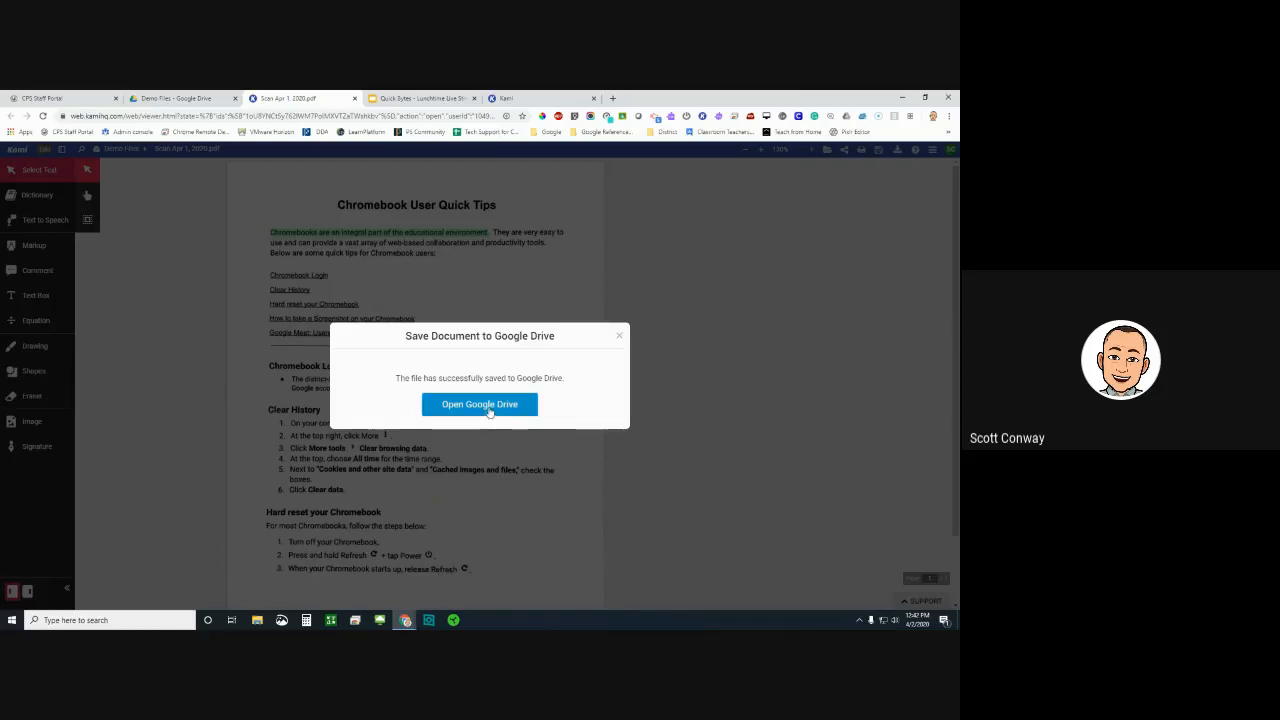
Step: Switch to Google Drive and compare the previews of "Kami Export - Scan Apr 1, 2020.pdf" and the original "Scan Apr 1, 2020.pdf"
left_click(477, 410)
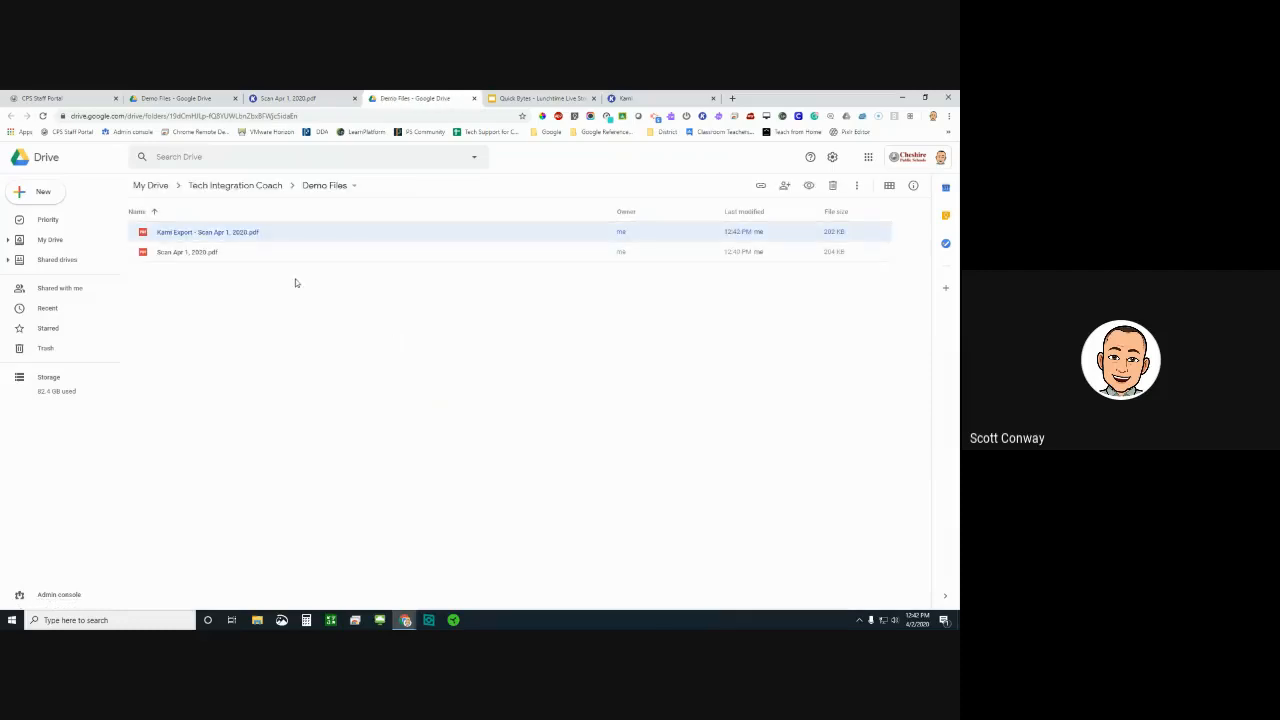
left_click(172, 259)
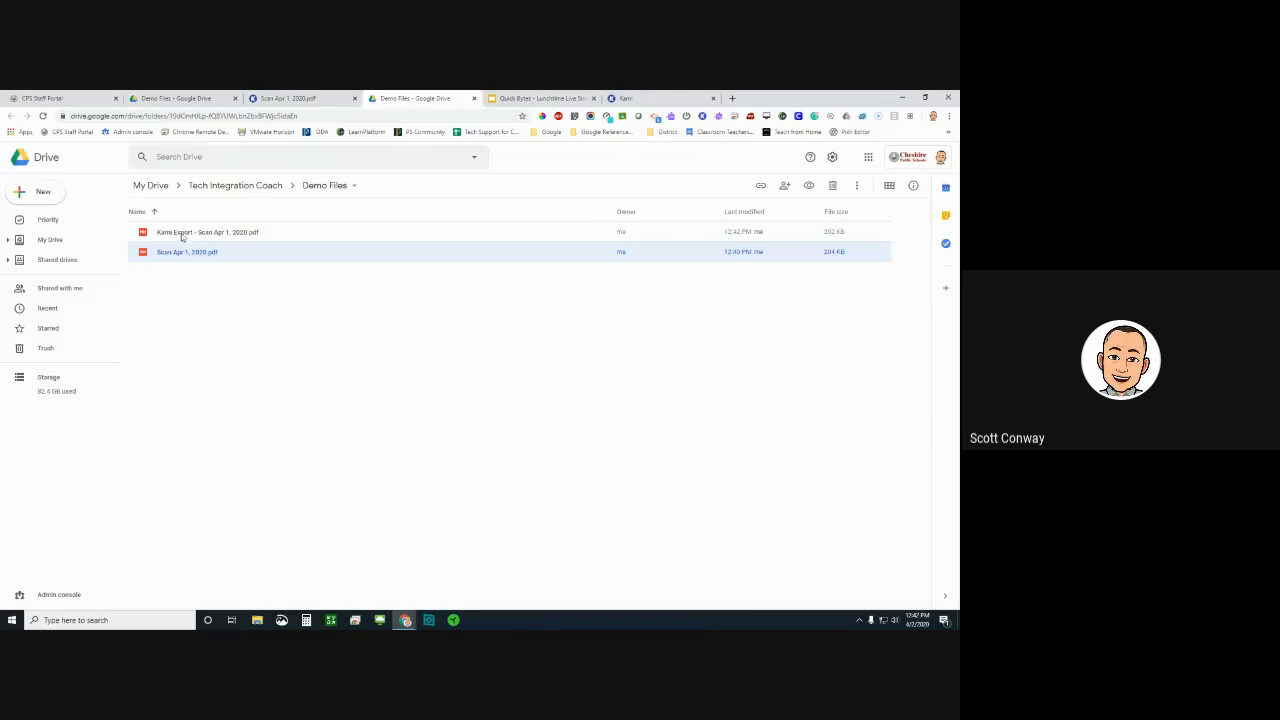
left_click(182, 237)
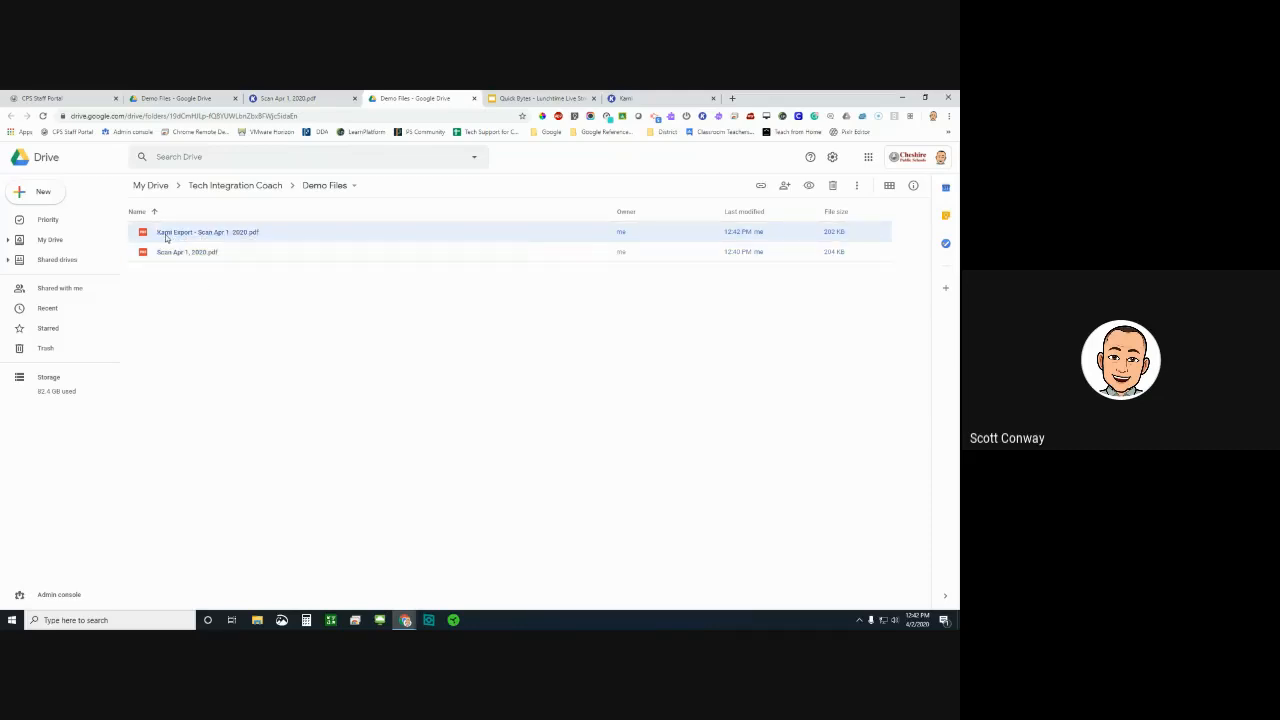
double_click(222, 238)
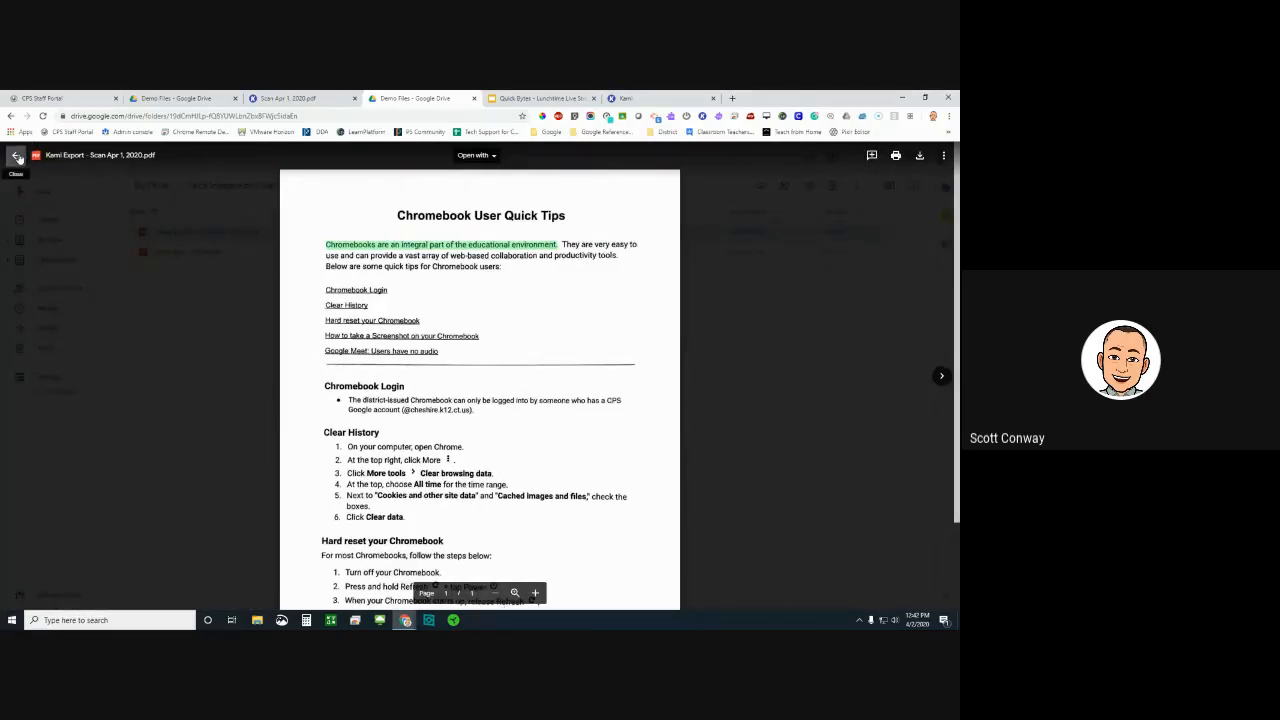
left_click(16, 157)
double_click(180, 253)
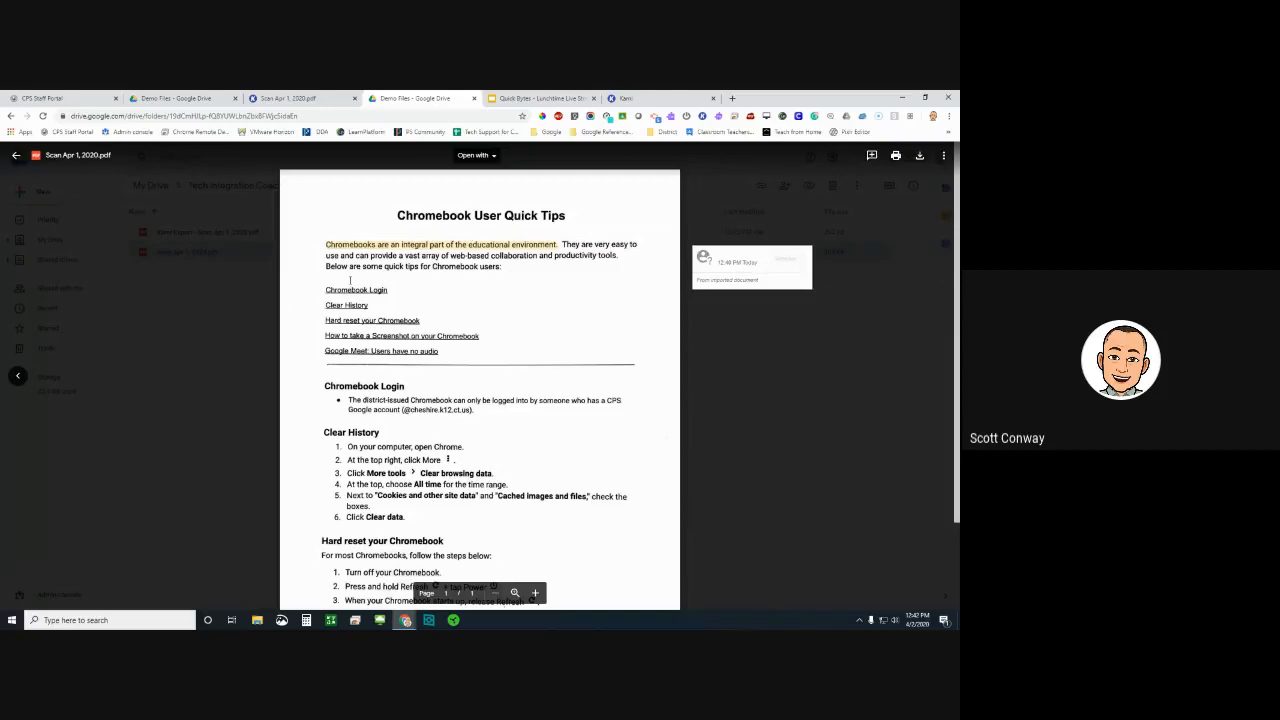
left_click(14, 155)
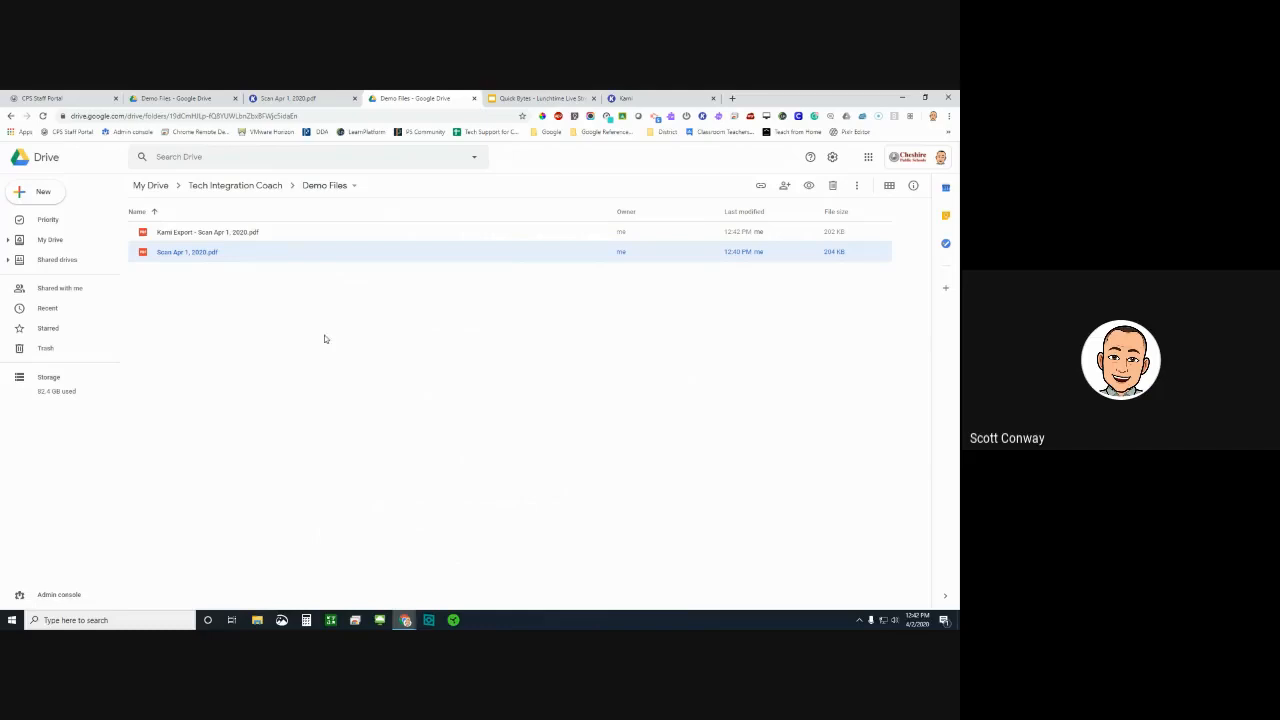
Step: Return to "Scan Apr 1, 2020.pdf" in Kami and dismiss the Google Drive save confirmation
left_click(624, 98)
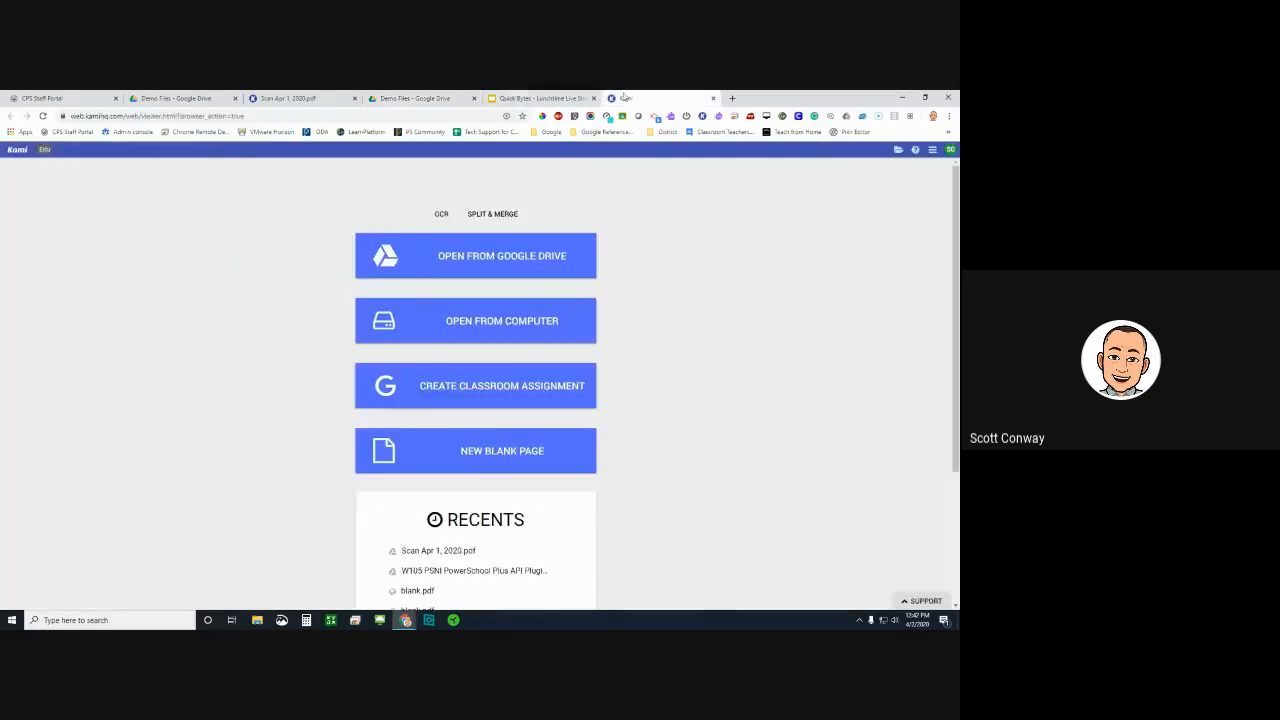
left_click(290, 98)
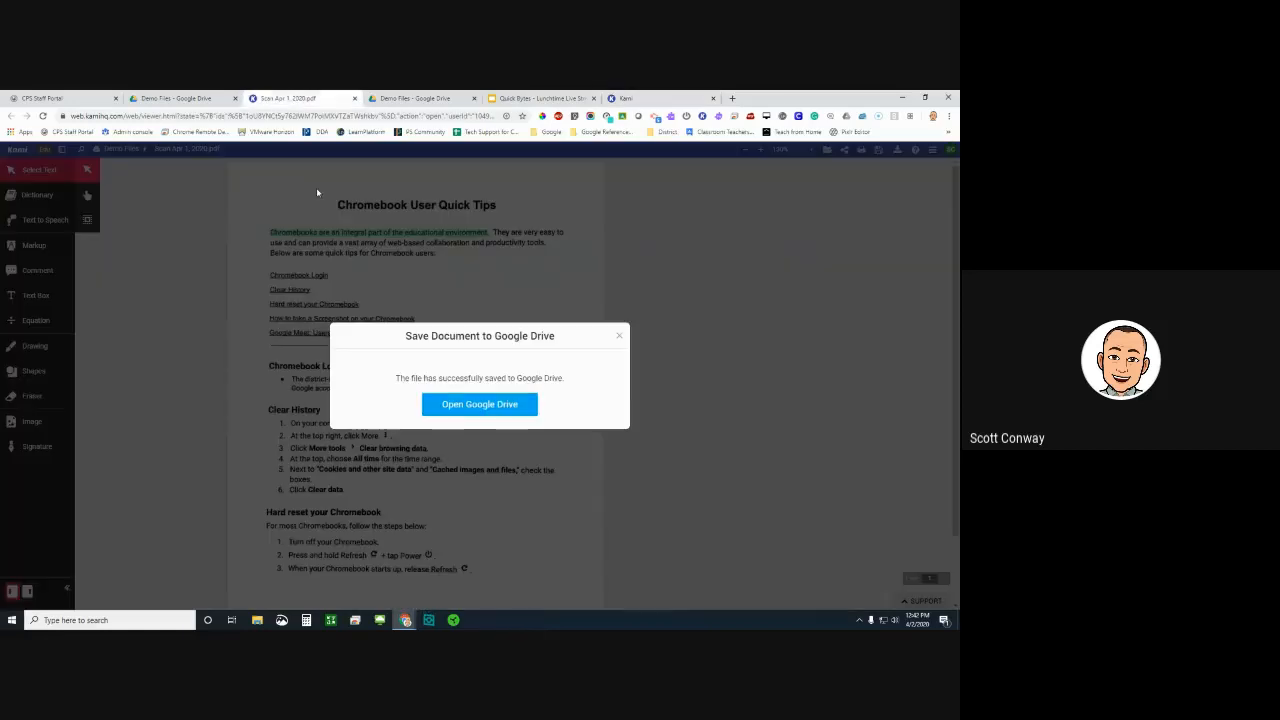
left_click(619, 336)
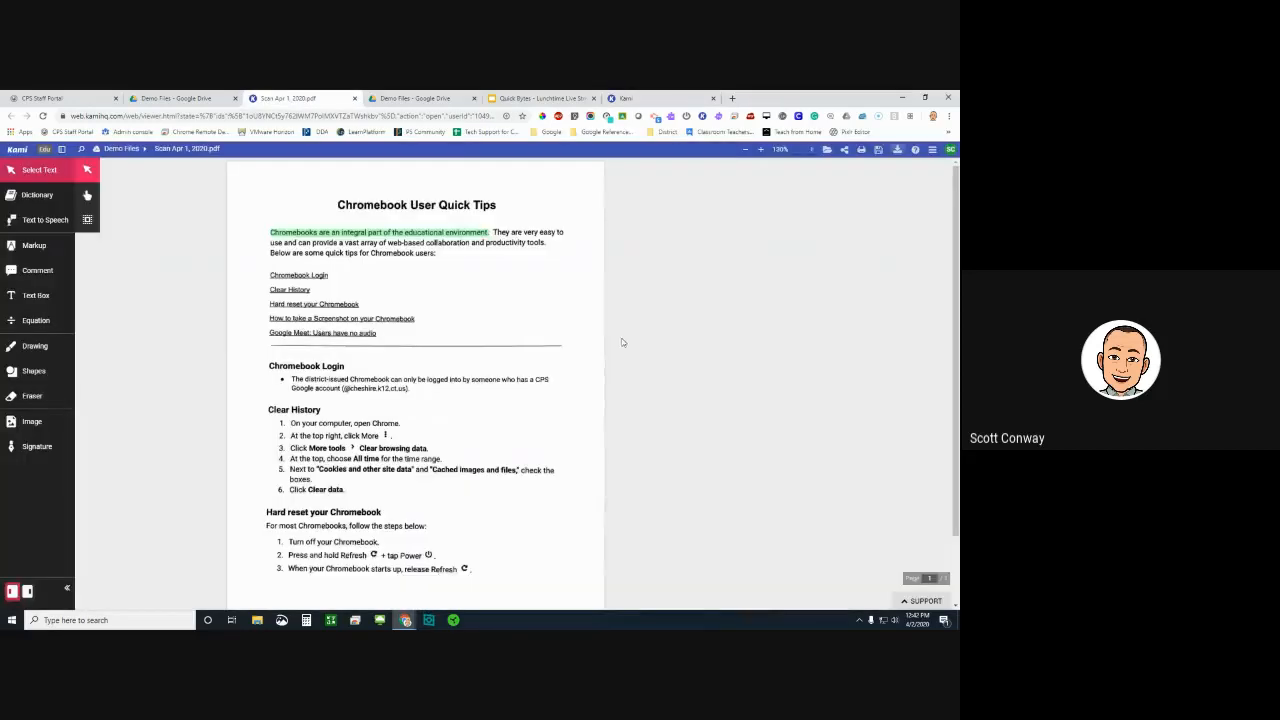